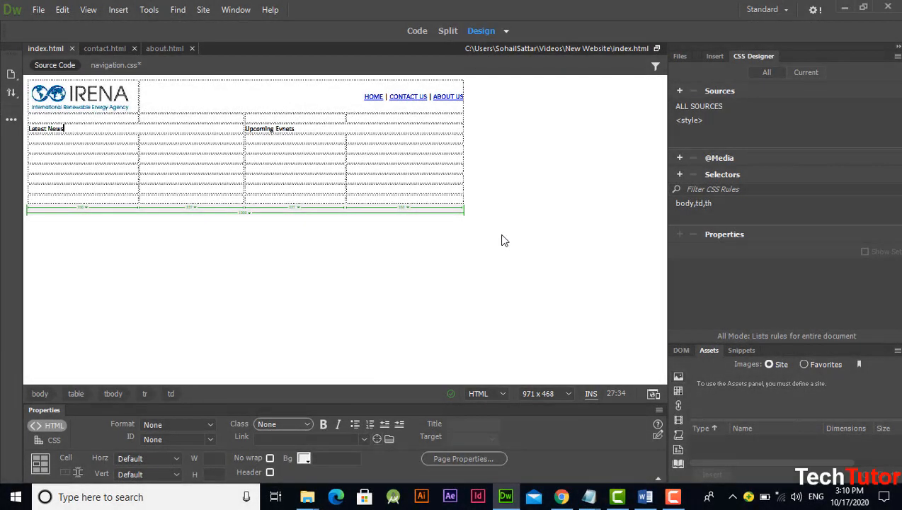
left_click(673, 496)
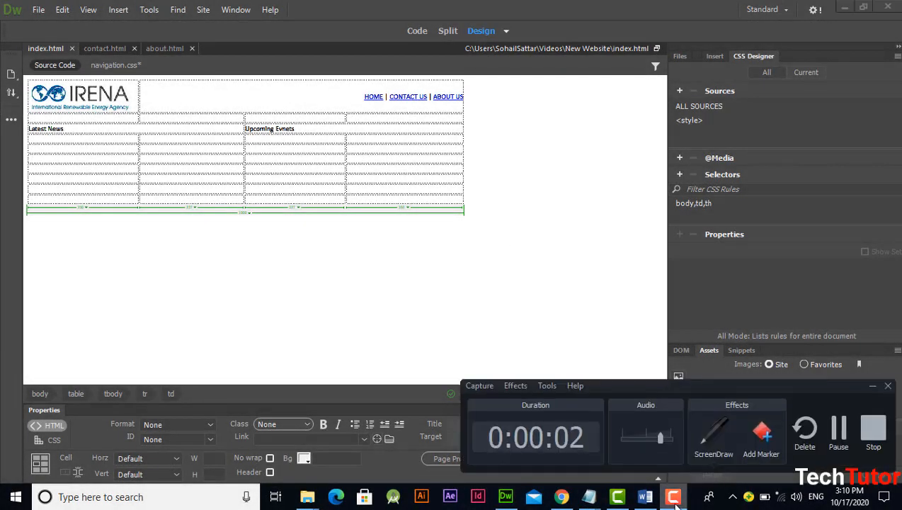
left_click(872, 386)
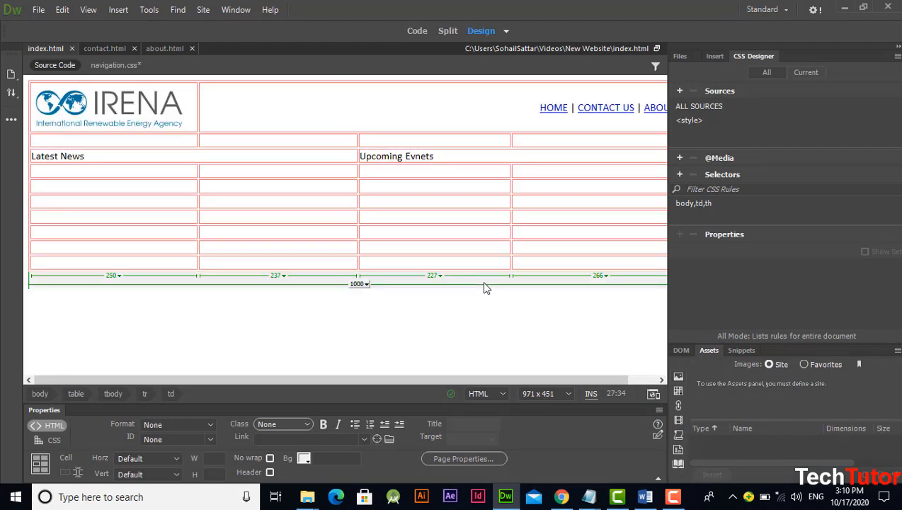
left_click(453, 265)
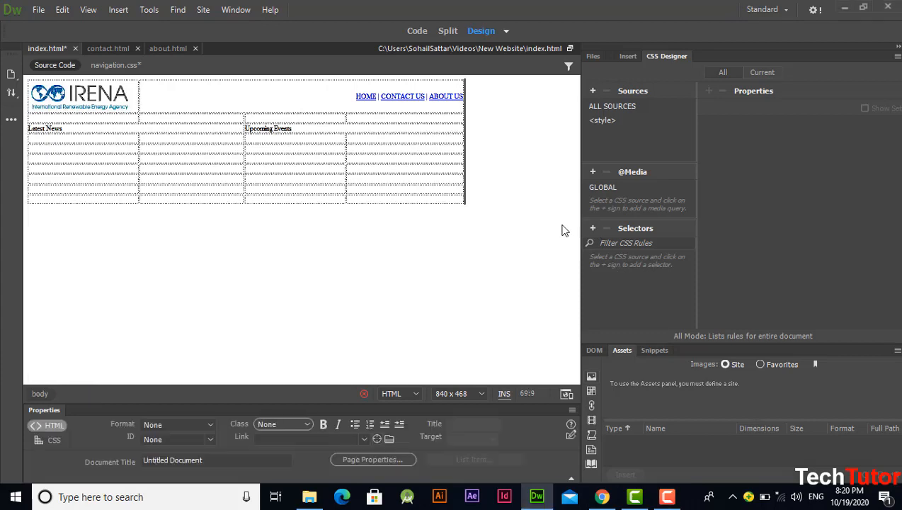
- Add a CSS selector for the link tag "a" to the page's style rules, replacing the suggested compound selector
left_click(350, 92)
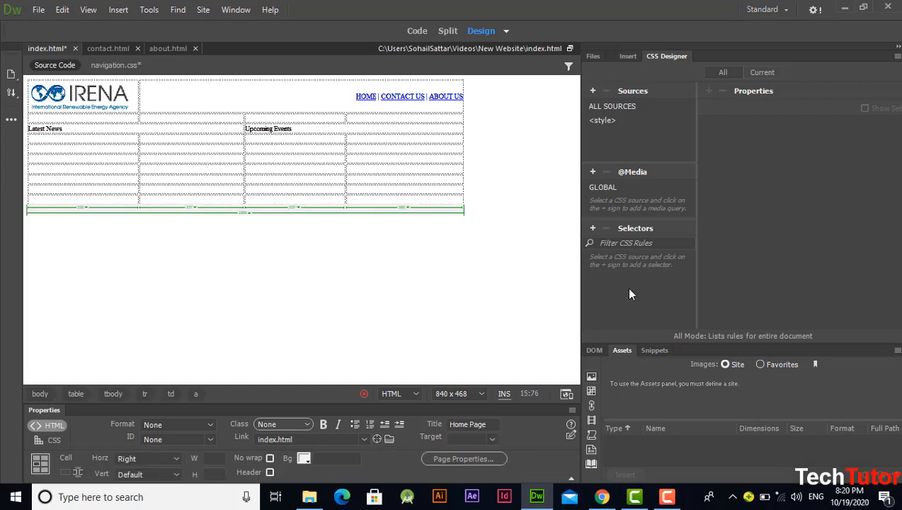
left_click(592, 228)
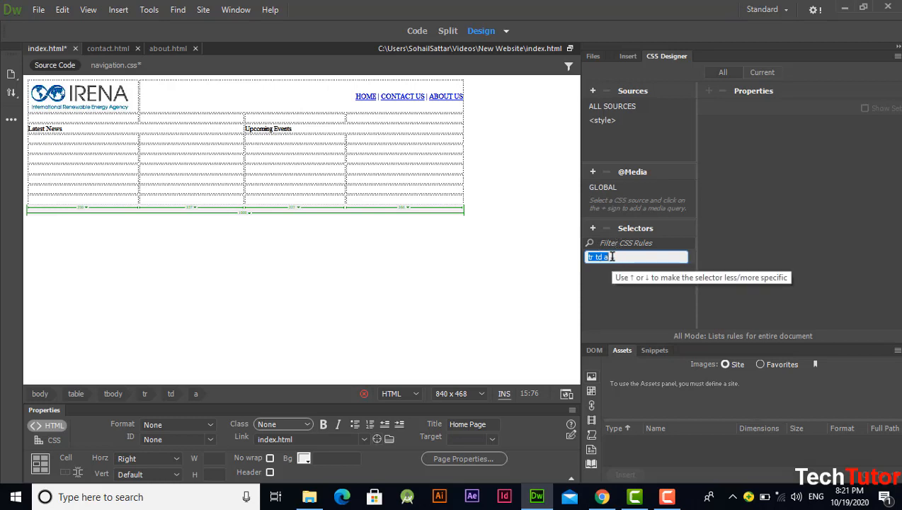
key("BackSpace")
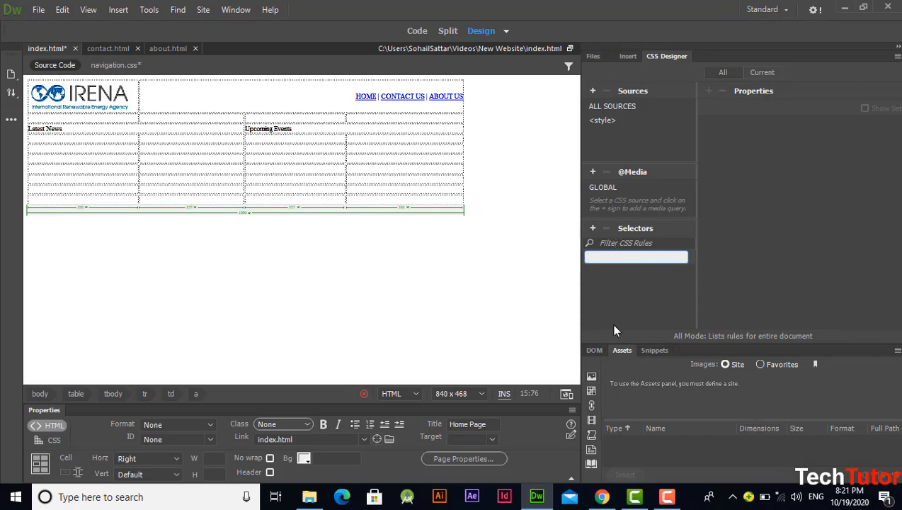
type("a")
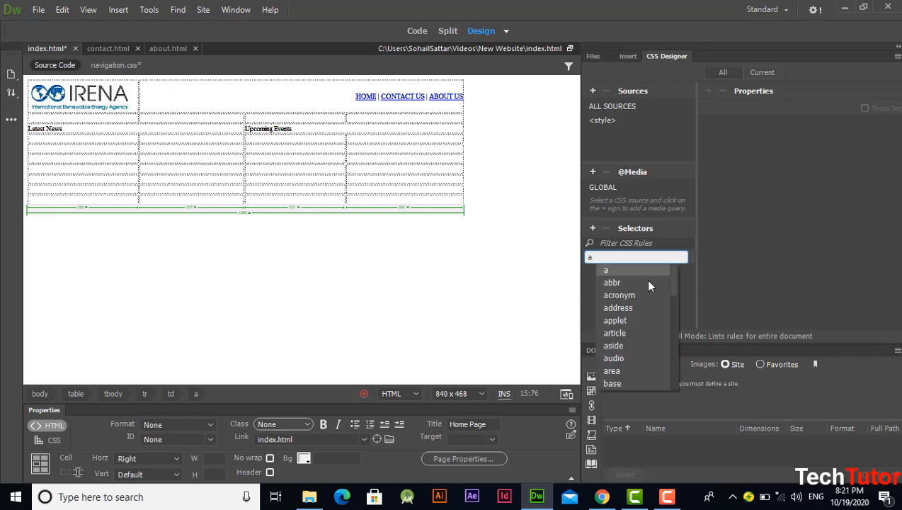
mouse_move(675, 282)
left_mouse_down()
mouse_move(679, 365)
mouse_move(674, 273)
left_mouse_up()
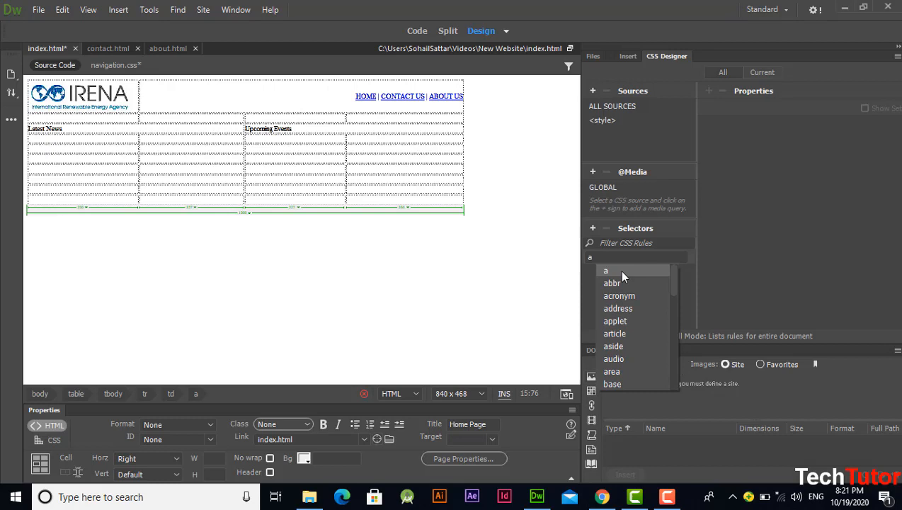
left_click(617, 271)
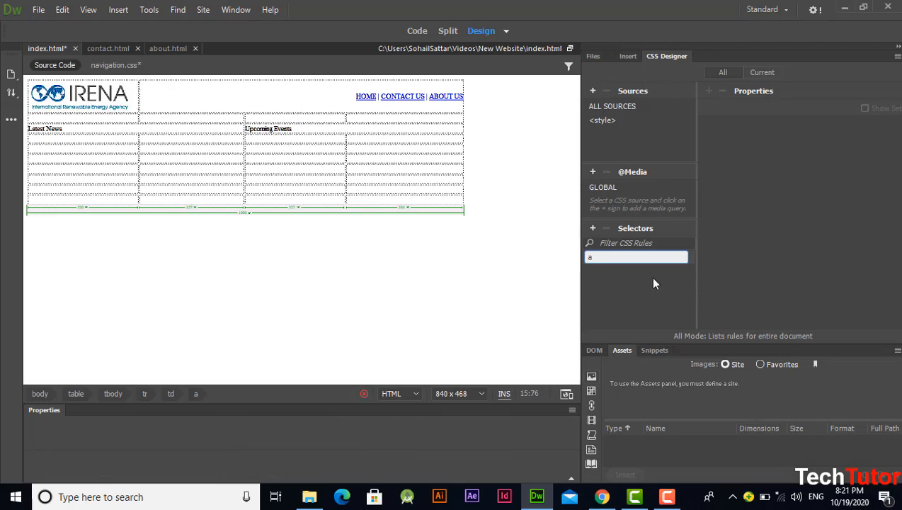
key("Return")
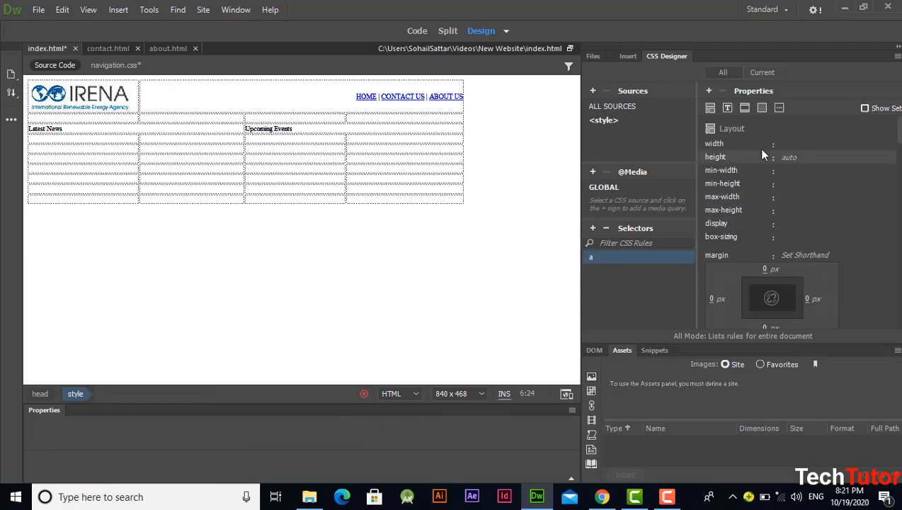
- Set the text color of the "a" rule to bright green, #00FF0D
left_click(866, 111)
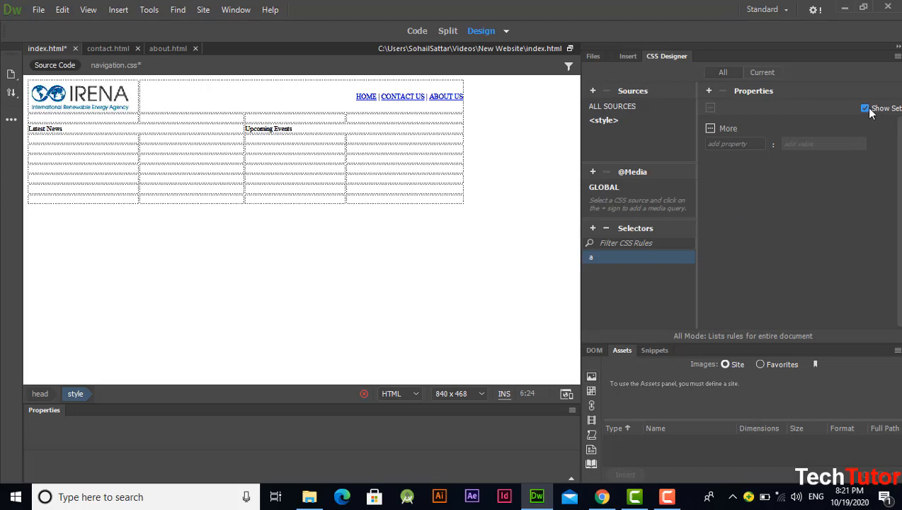
left_click(865, 110)
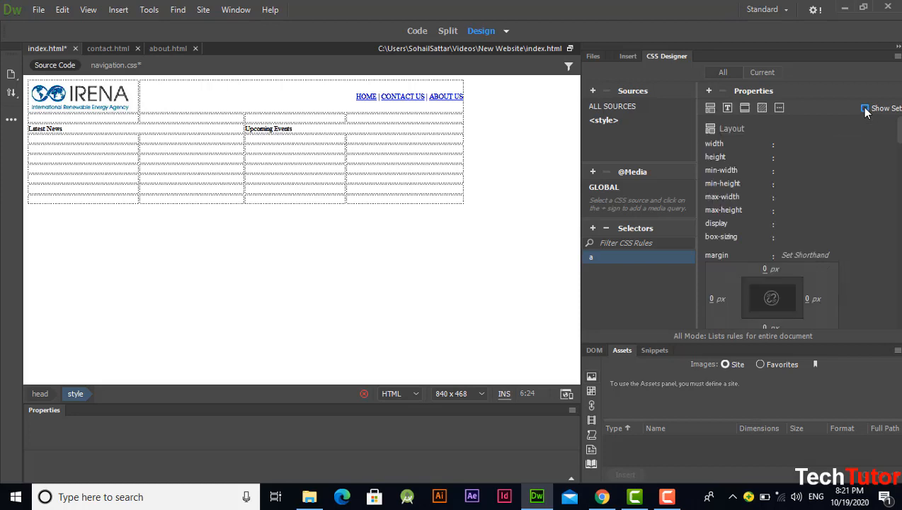
left_click(728, 108)
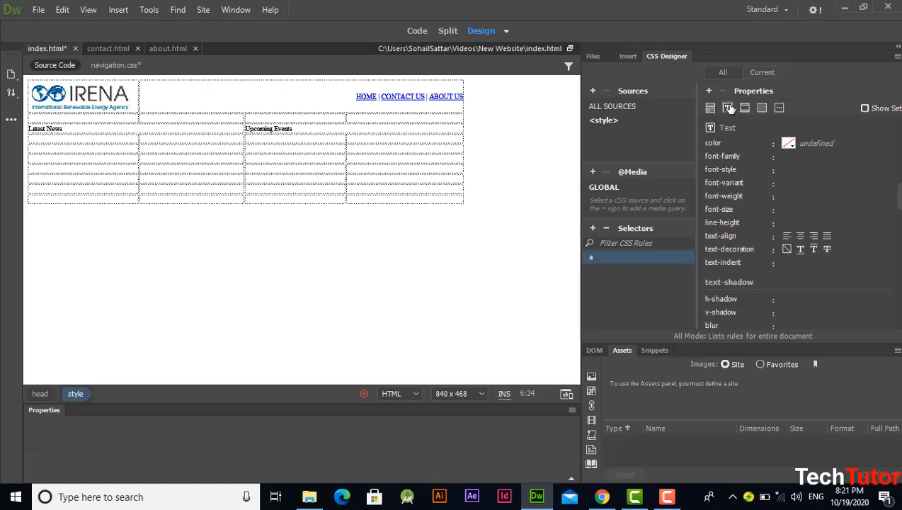
left_click(789, 143)
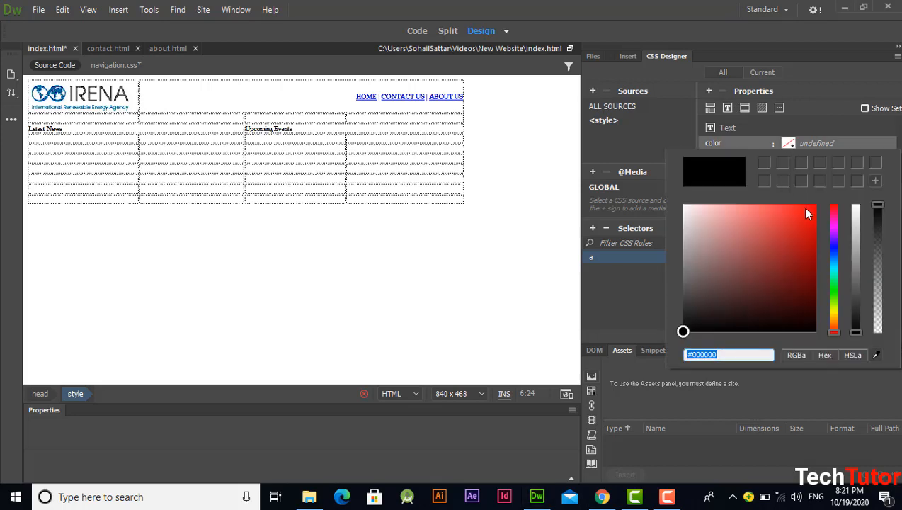
left_click(834, 289)
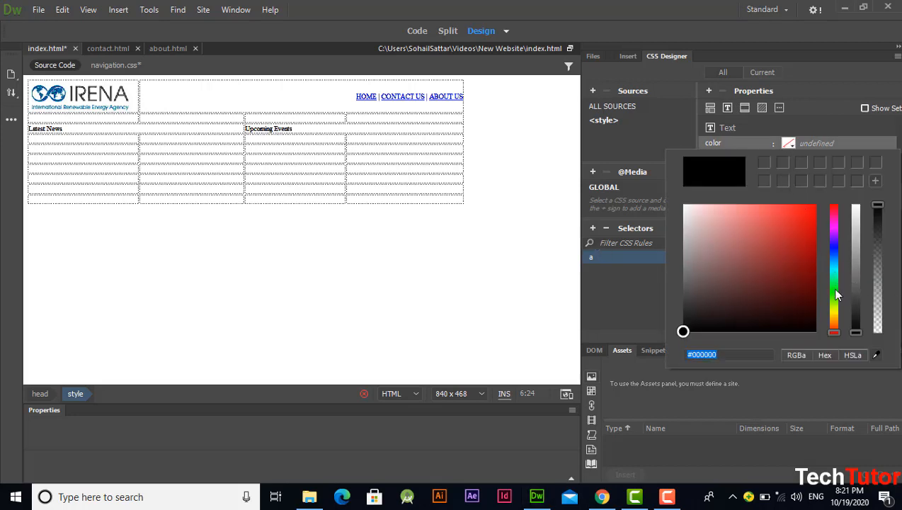
left_click(815, 205)
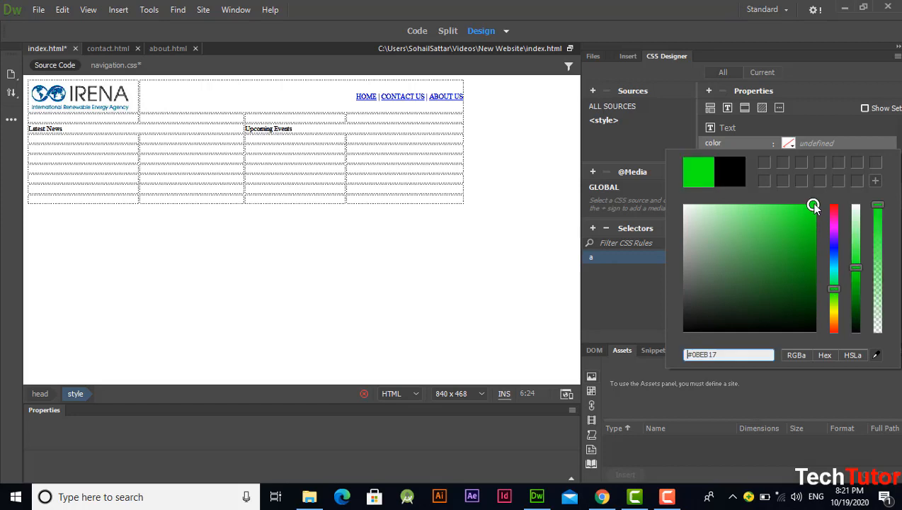
left_click(636, 266)
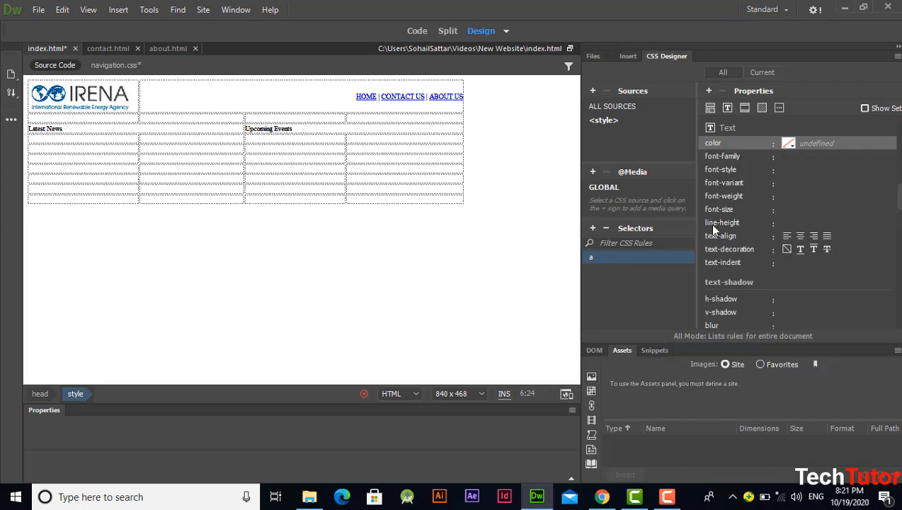
left_click(628, 255)
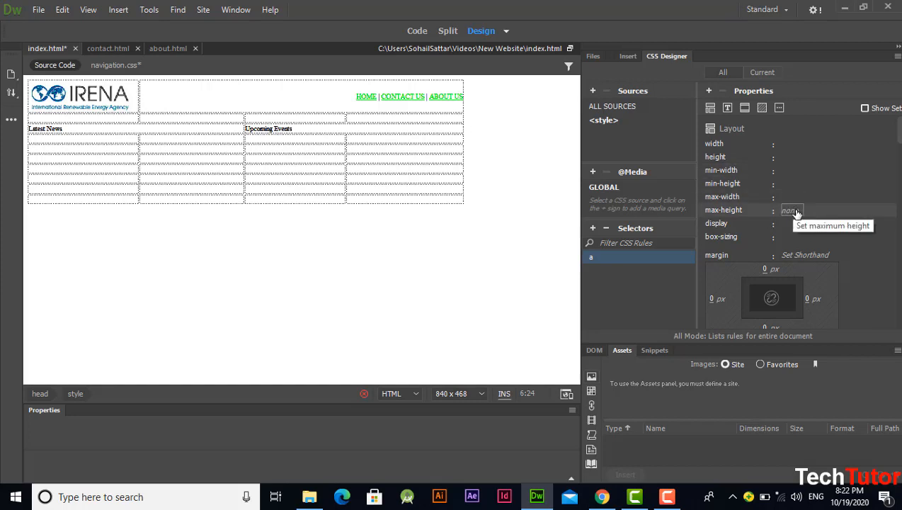
- Set the font-weight of the "a" rule to bold
left_click(727, 107)
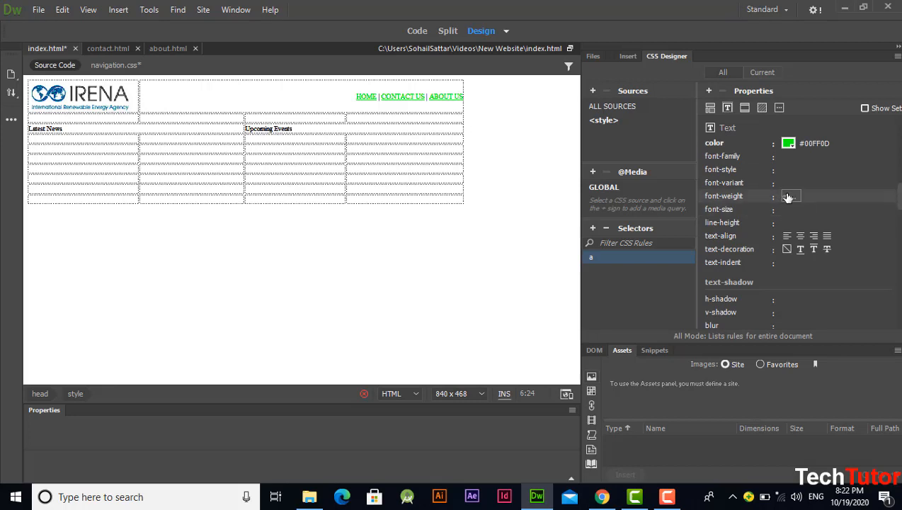
left_click(790, 198)
left_click(808, 226)
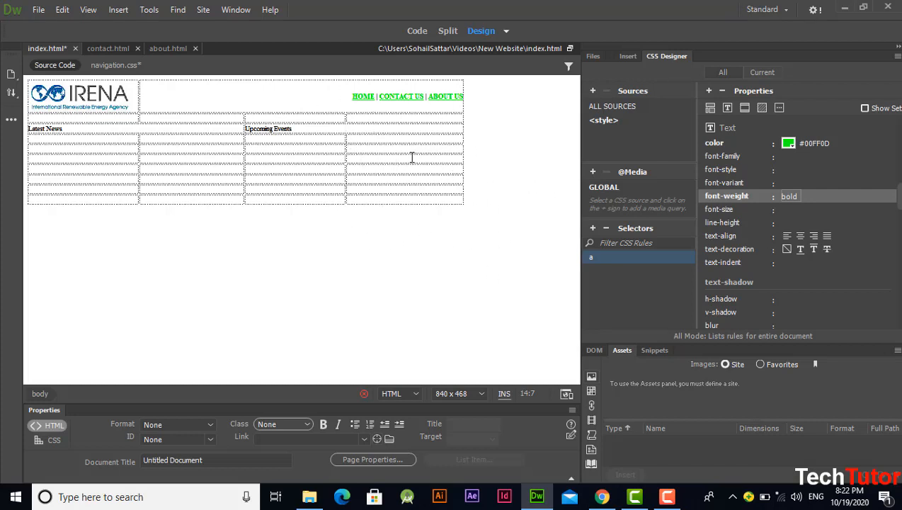
- Set the font-size of the "a" rule to 30 px
left_click(796, 210)
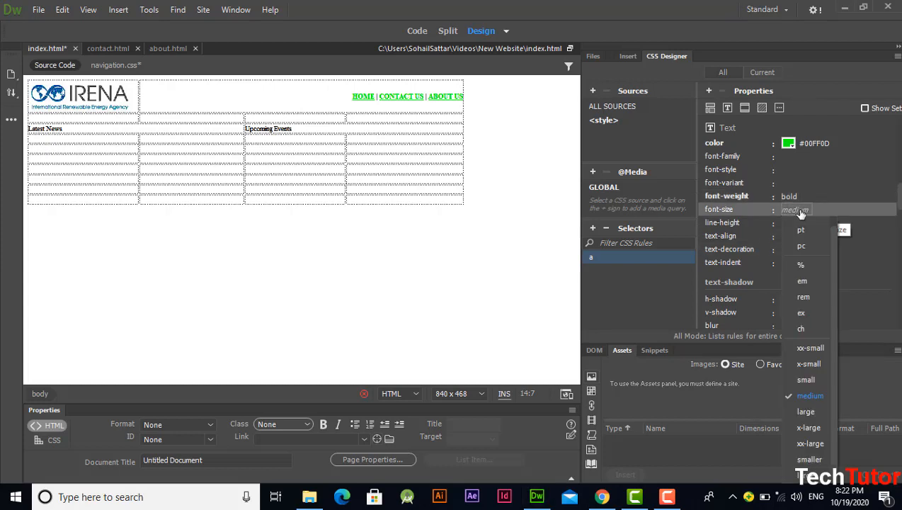
scroll(835, 248, "up", 2)
left_click(806, 226)
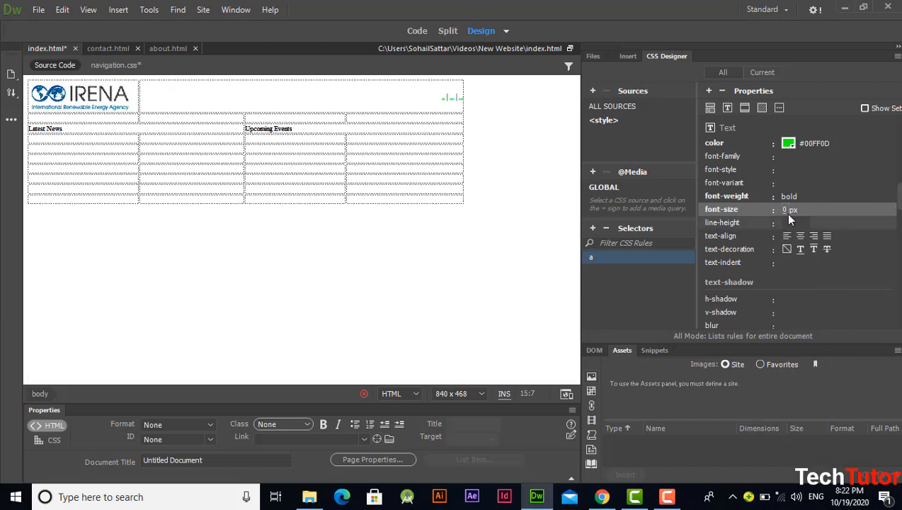
left_click(784, 209)
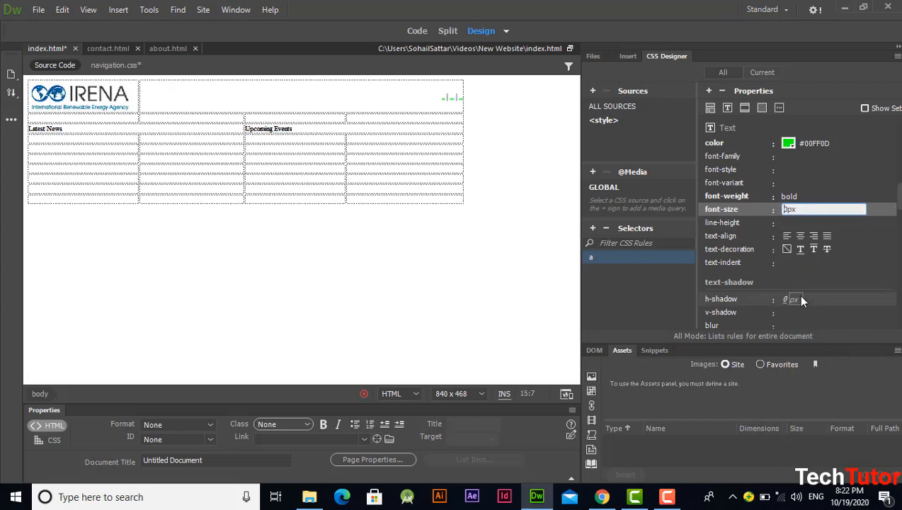
type("30")
key("Return")
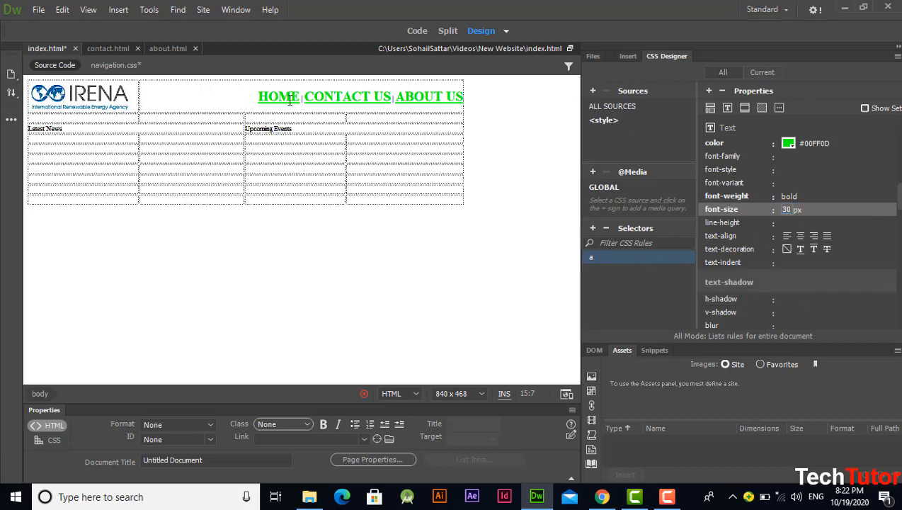
left_click(645, 292)
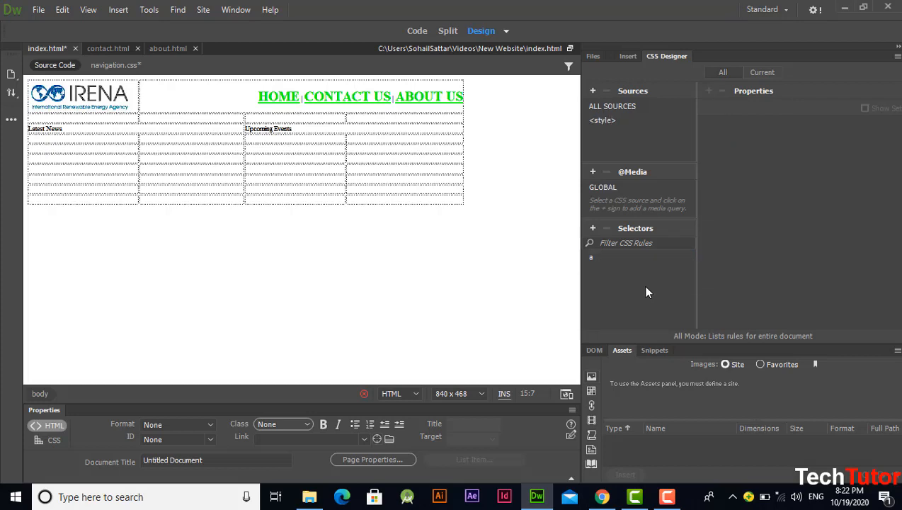
left_click(623, 257)
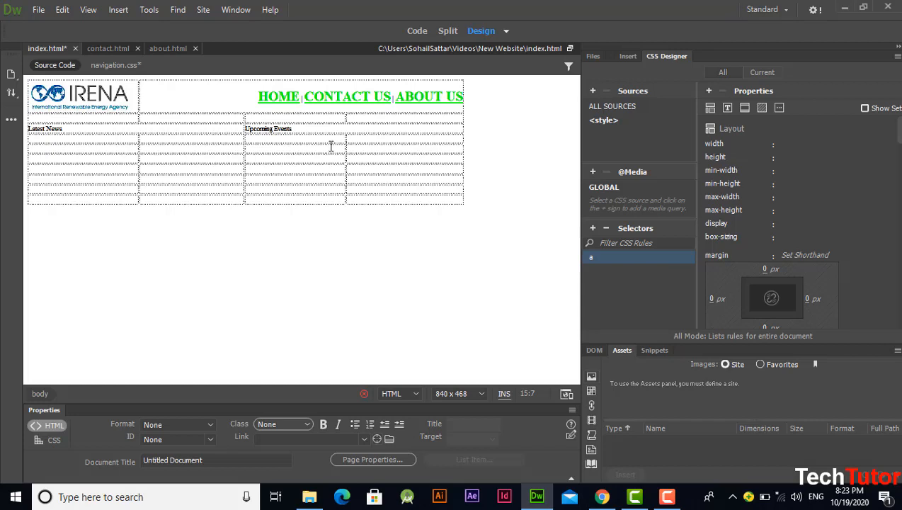
- Turn the "Upcoming Events" heading text into a hyperlink to about.html
triple_click(293, 129)
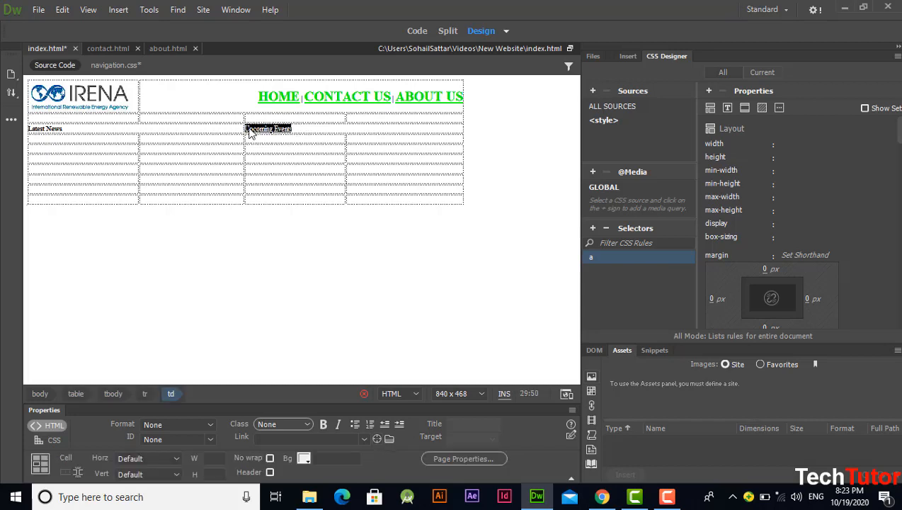
left_click(119, 11)
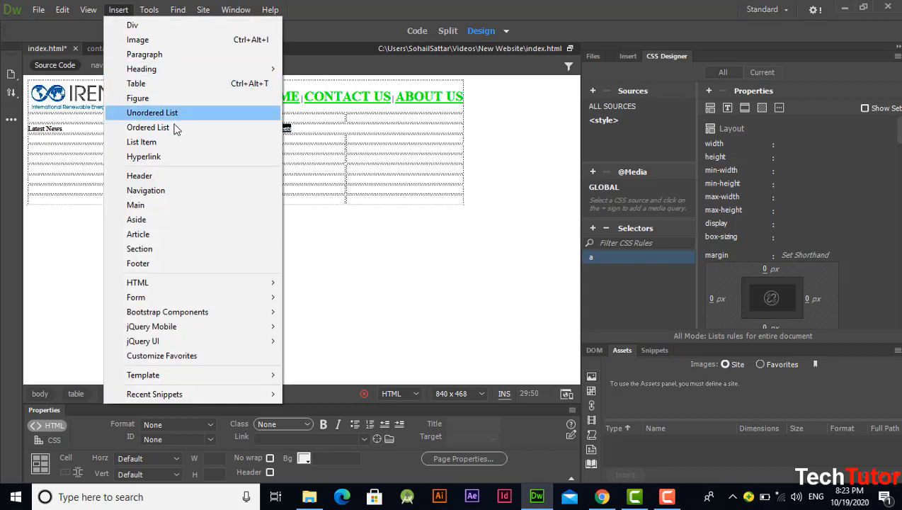
left_click(177, 157)
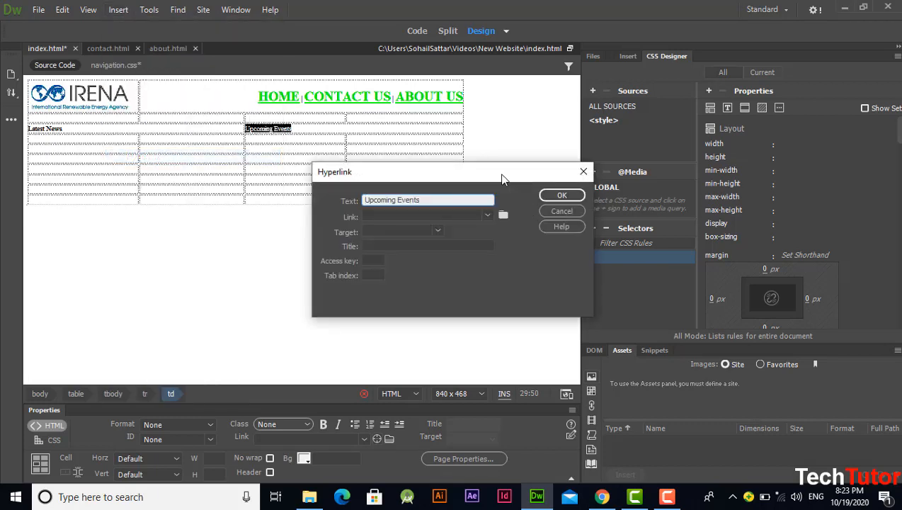
left_click_drag(501, 179, 497, 152)
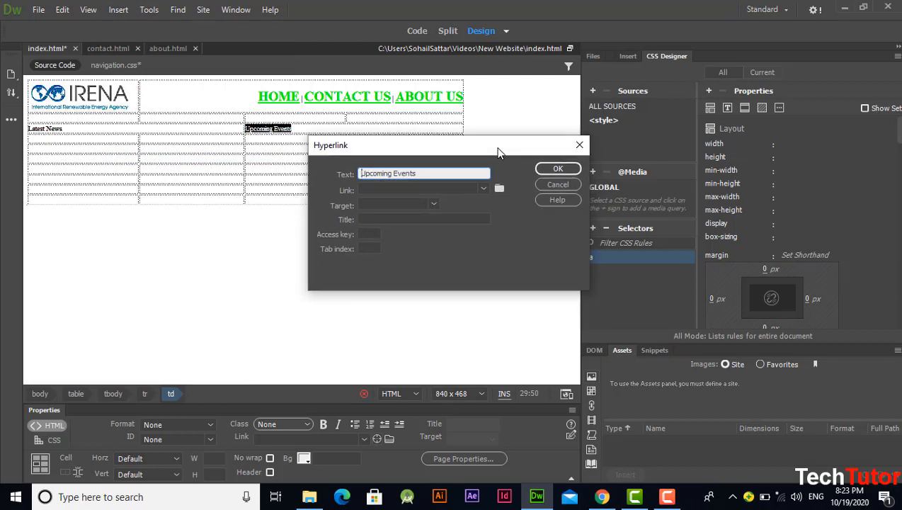
left_click(499, 188)
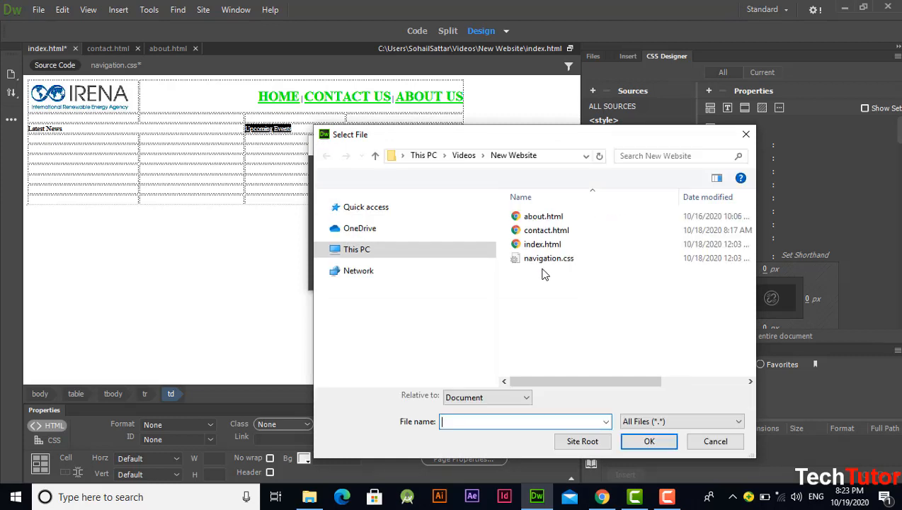
left_click(547, 222)
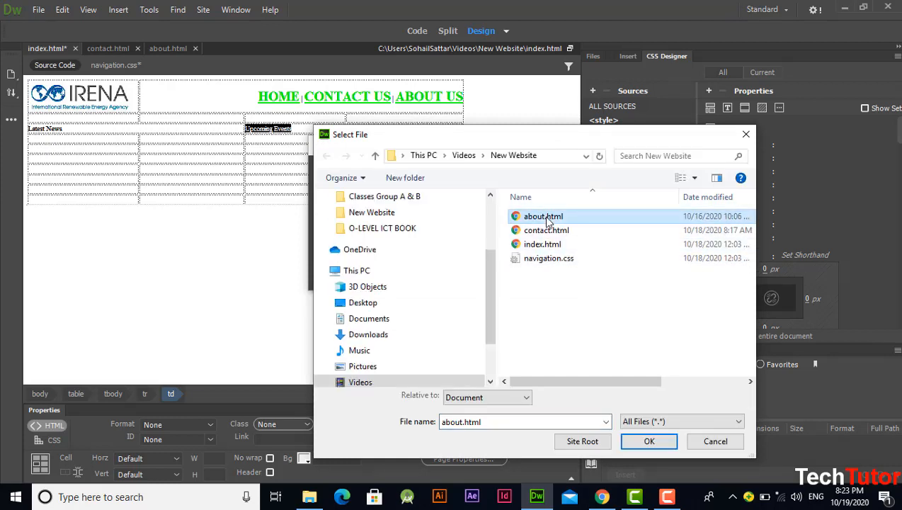
left_click(649, 441)
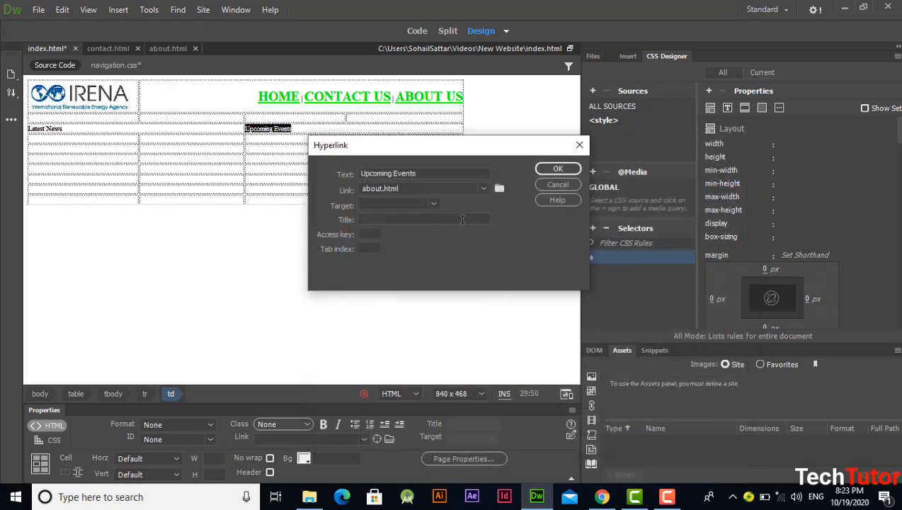
left_click(557, 170)
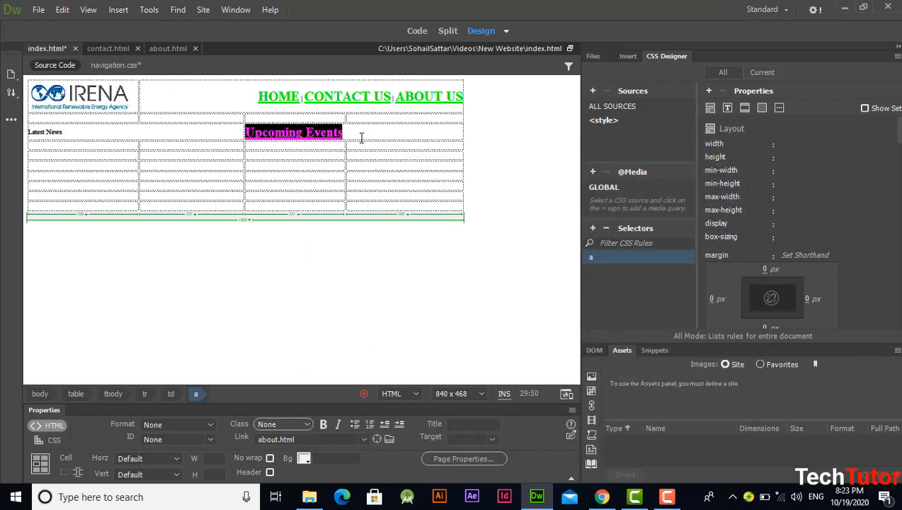
left_click(362, 133)
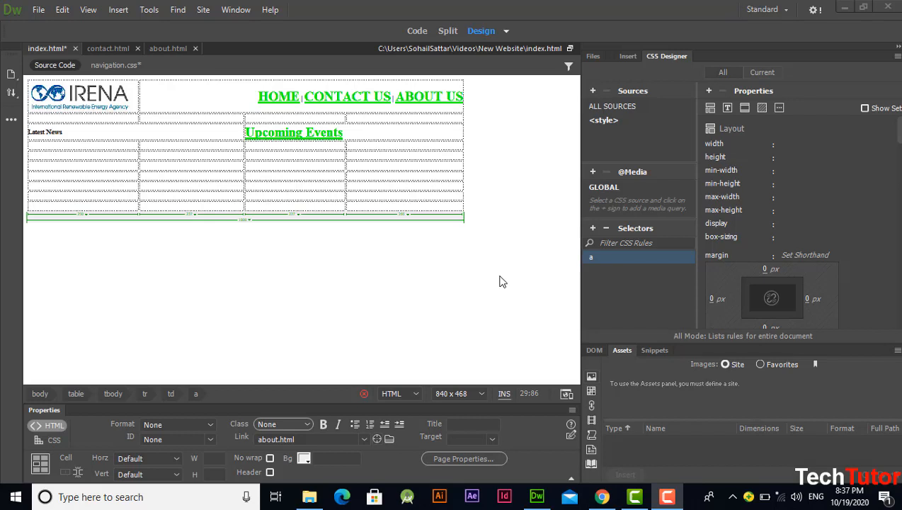
- Undo the hyperlink on the "Upcoming Events" heading so it is plain text again
key("ctrl+z")
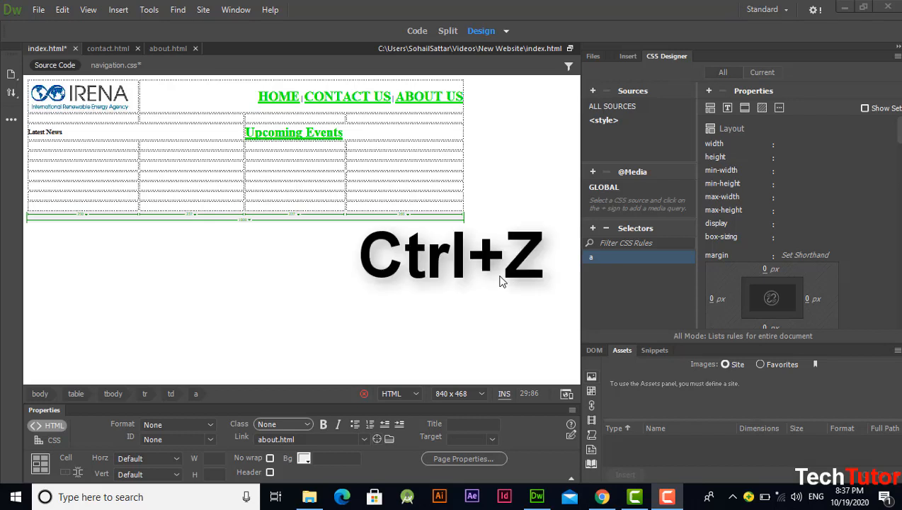
left_click(477, 281)
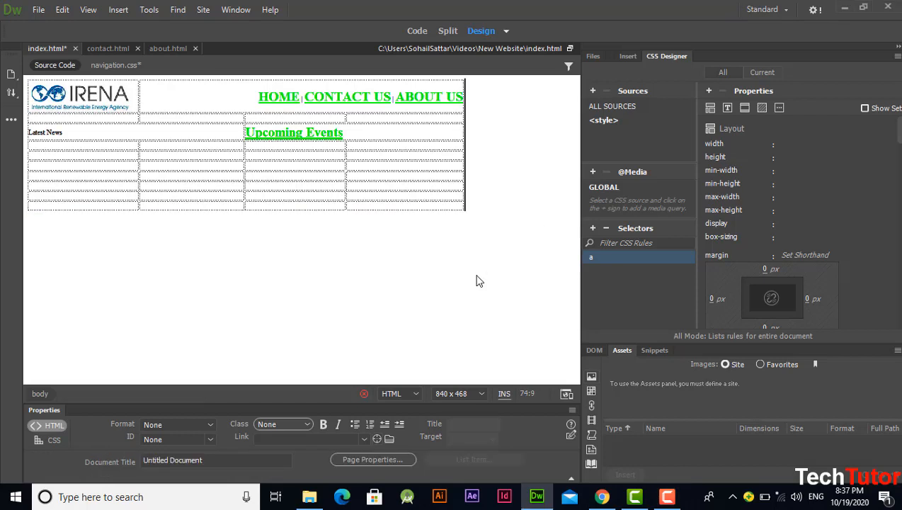
key("ctrl+z")
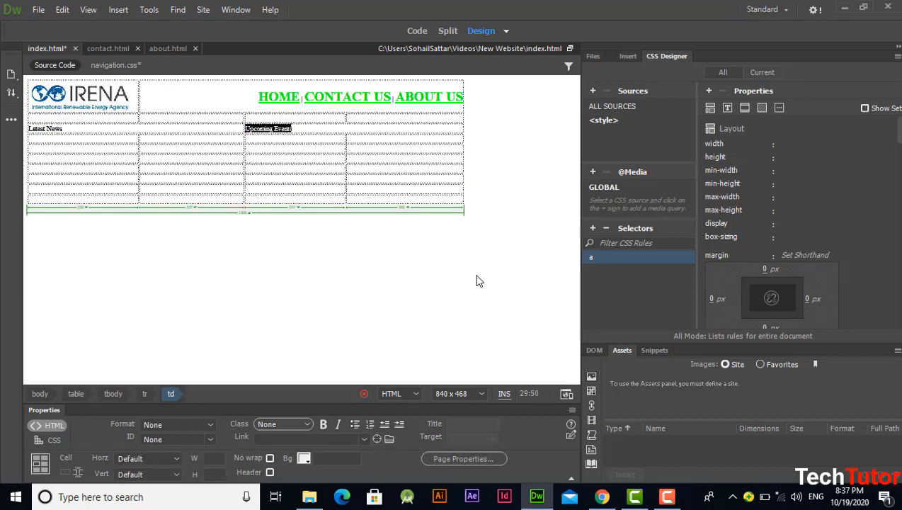
left_click(337, 129)
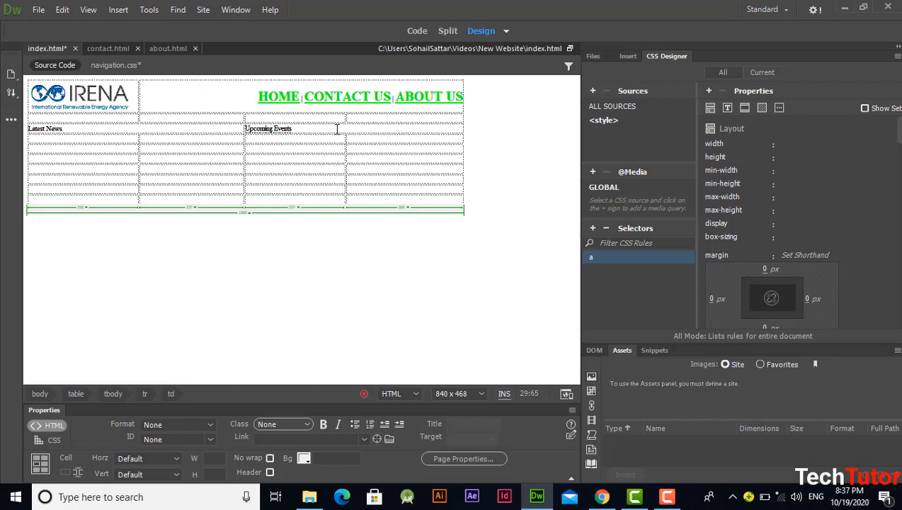
- Delete the "a" rule from the page's internal styles
left_click(258, 97)
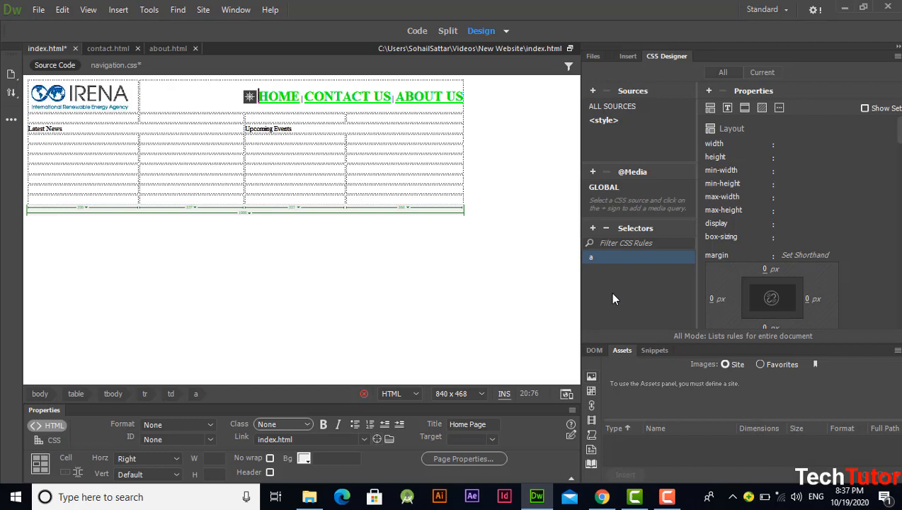
key("Delete")
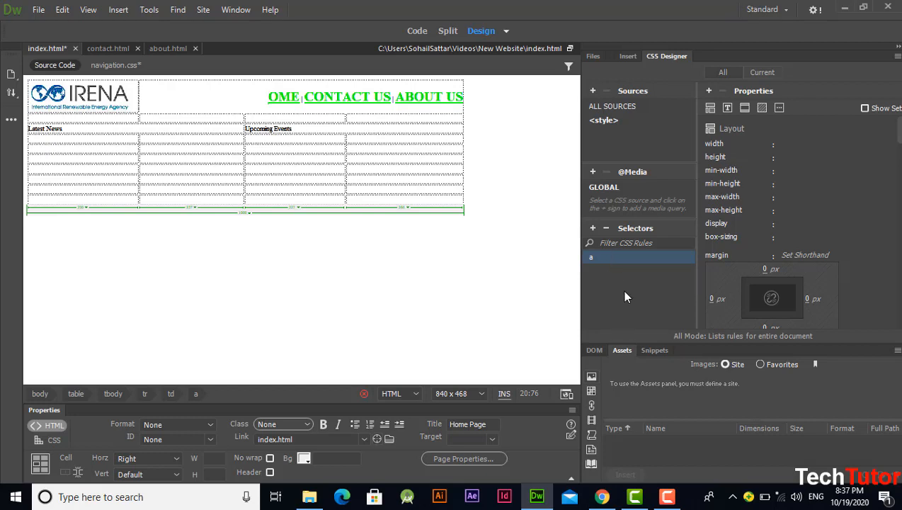
left_click(621, 289)
left_click(618, 258)
key("Delete")
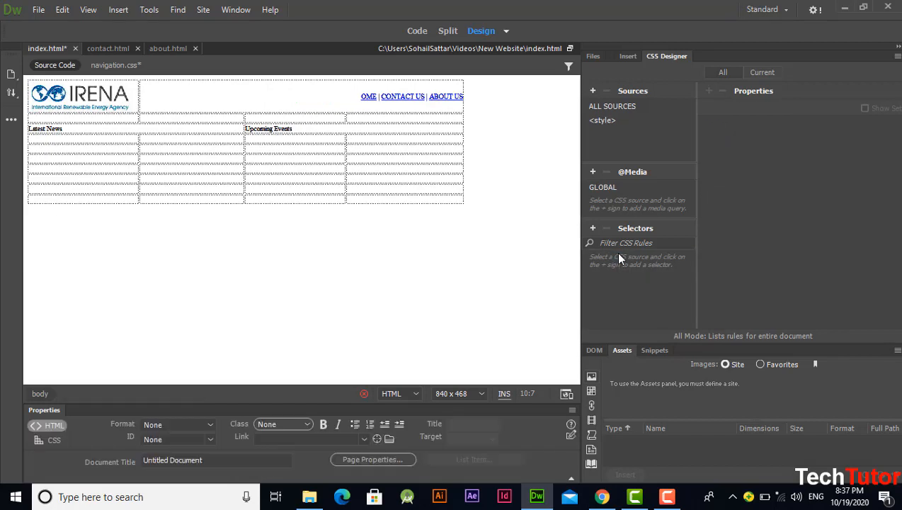
- Start a new CSS source file and create a "CSS Files" folder inside New Website to hold it
left_click(593, 92)
left_click(607, 101)
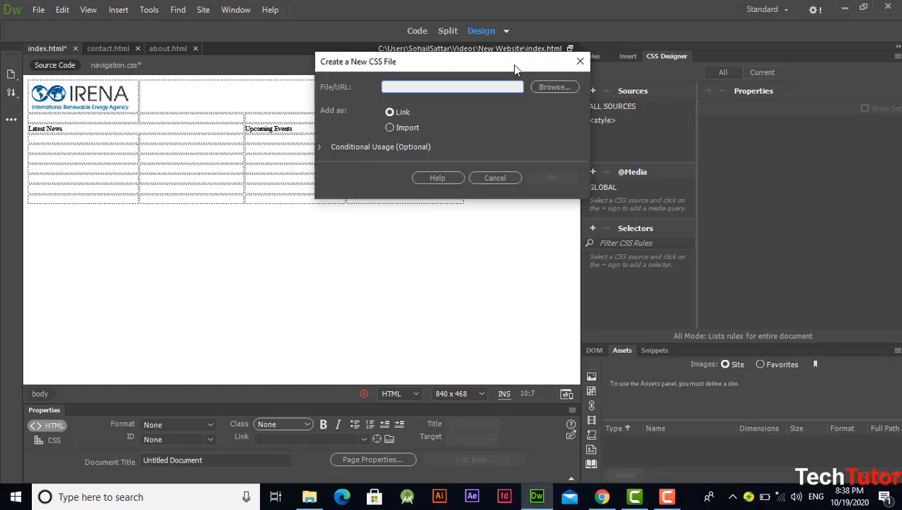
left_click_drag(514, 65, 520, 73)
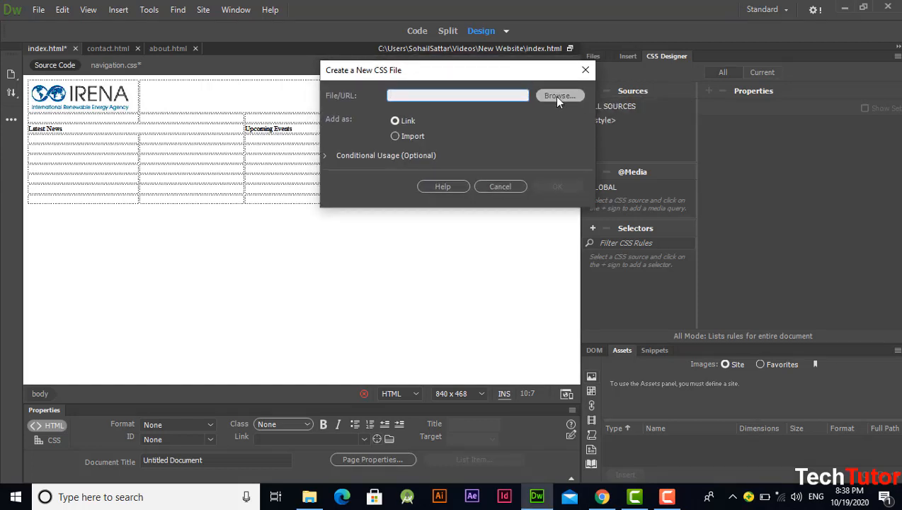
left_click(556, 97)
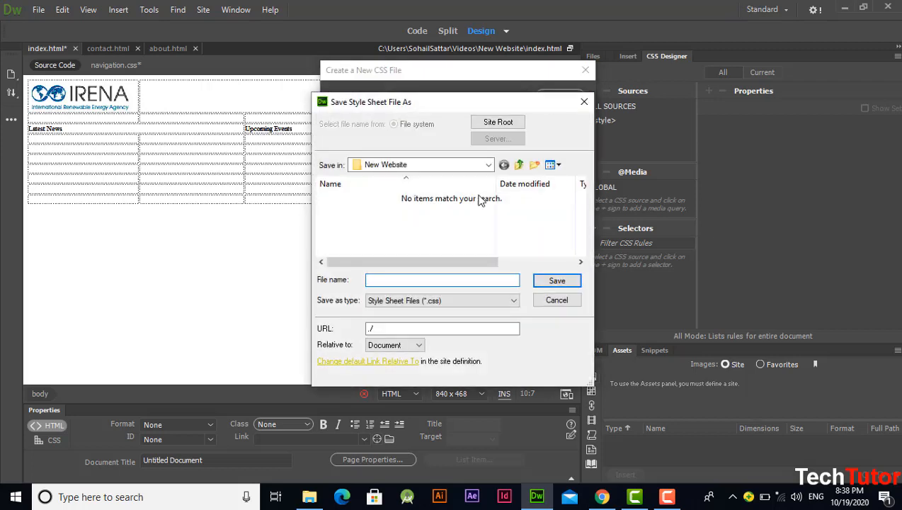
left_click_drag(450, 99, 487, 64)
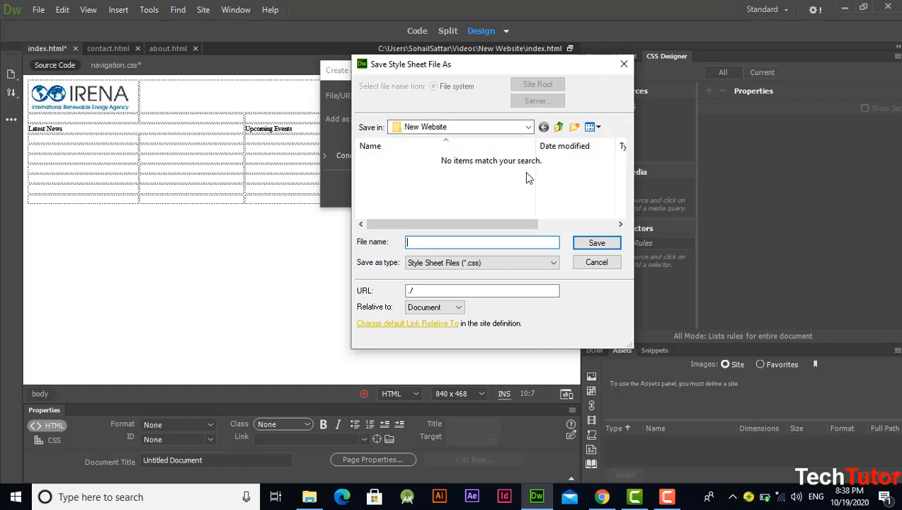
left_click(575, 127)
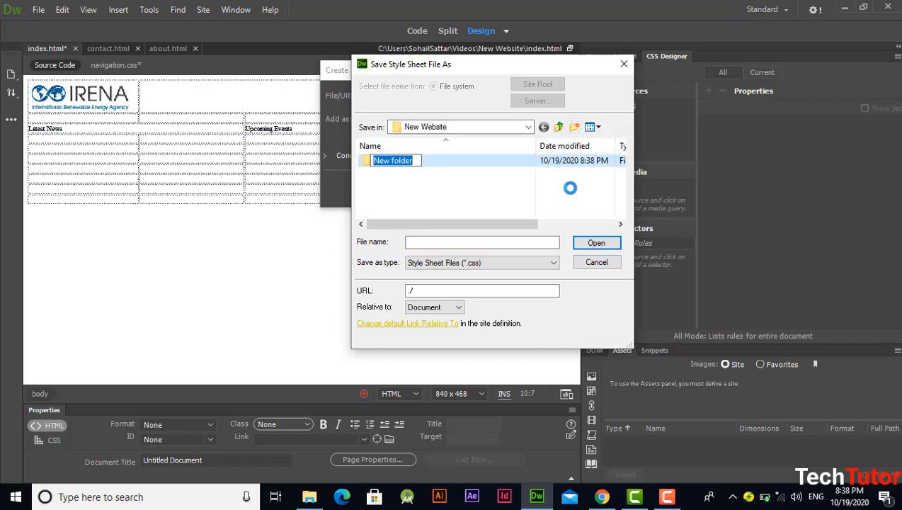
type("CSS")
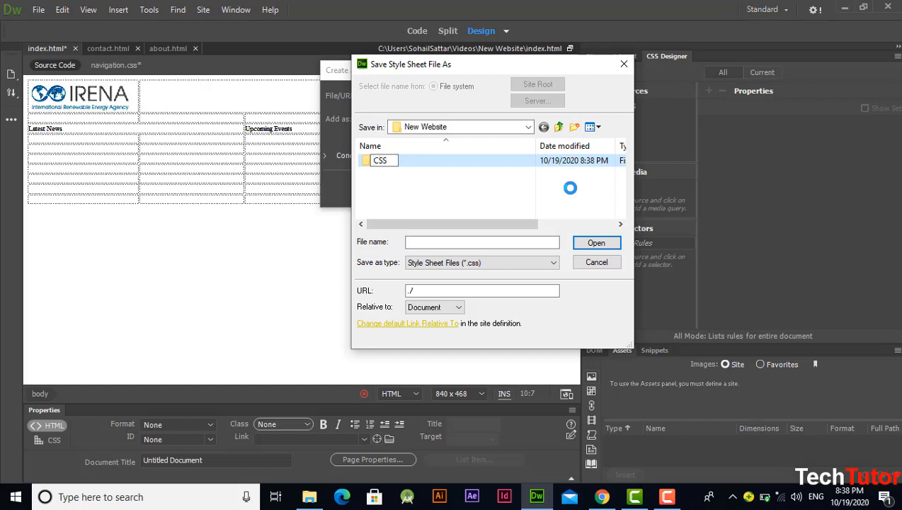
type(" Files")
key("Return")
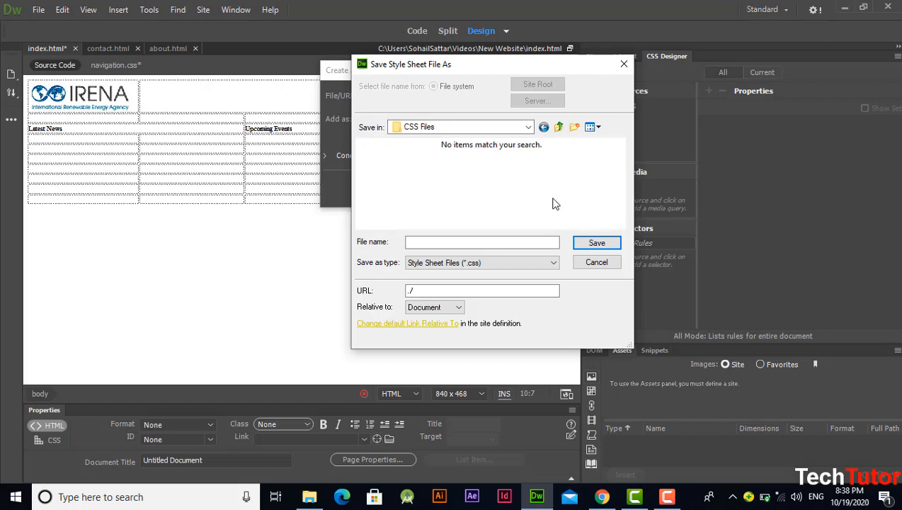
- Save the new style sheet as "navigation" in the CSS Files folder and attach it to the page as a link
left_click(522, 242)
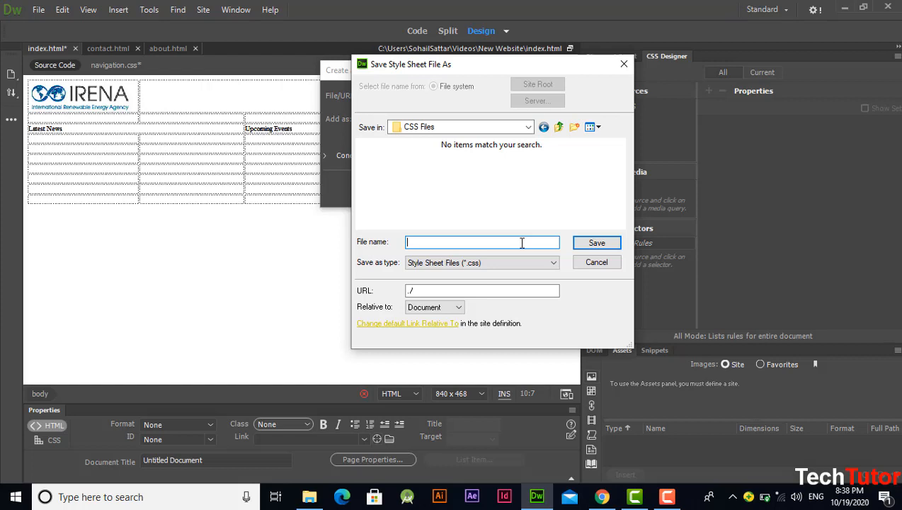
type("navigation")
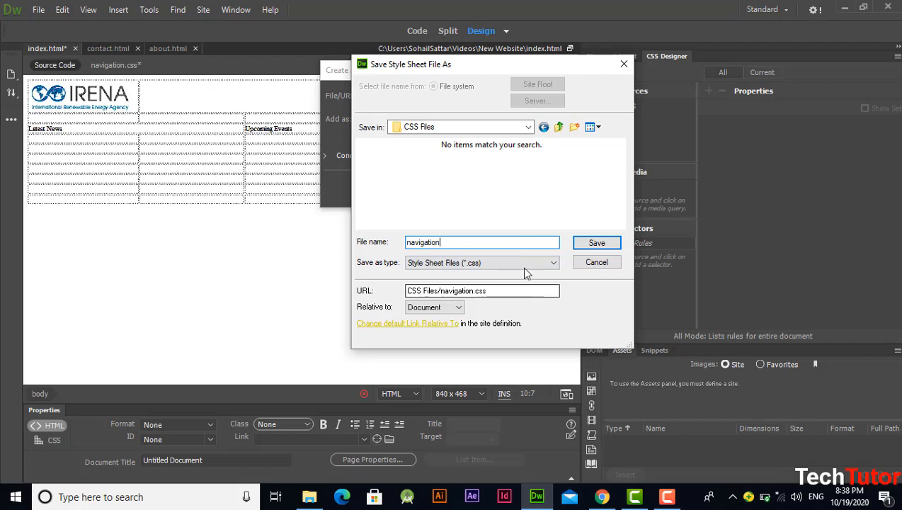
left_click(597, 245)
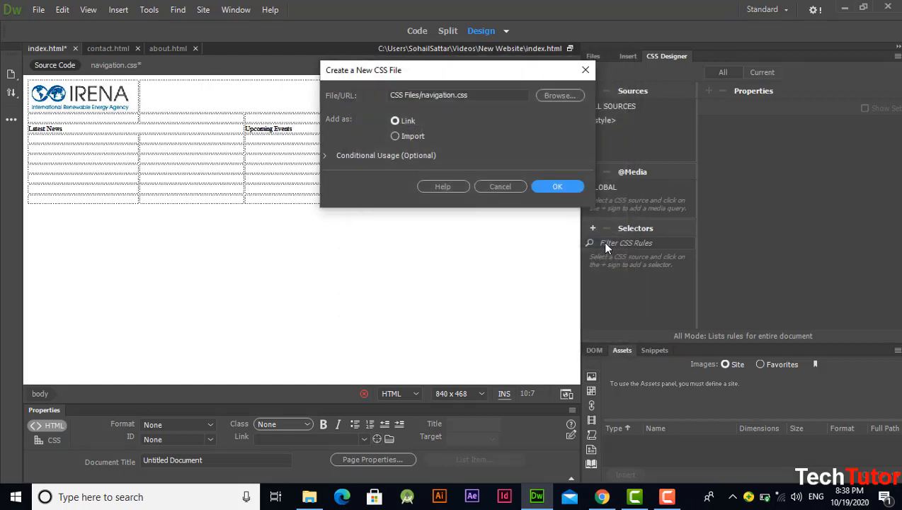
left_click(559, 187)
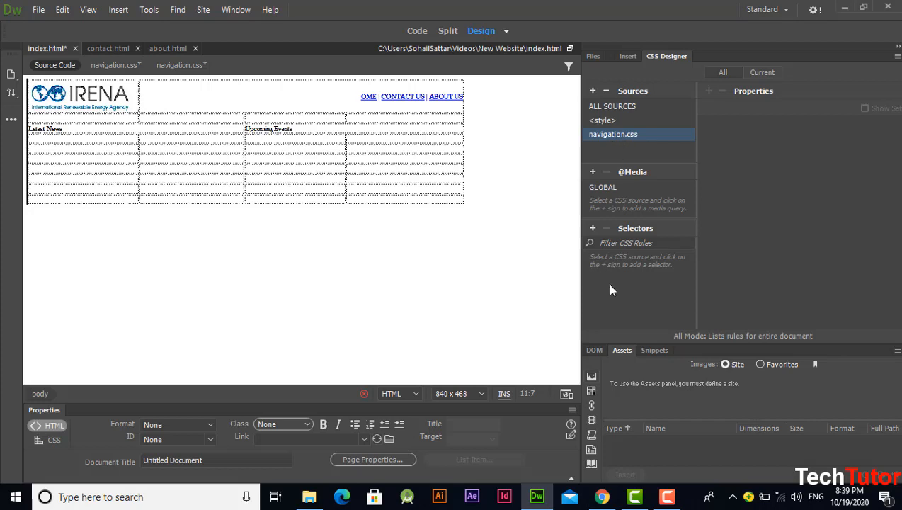
- Add a class selector named .nav1 to the navigation.css style sheet
left_click(594, 230)
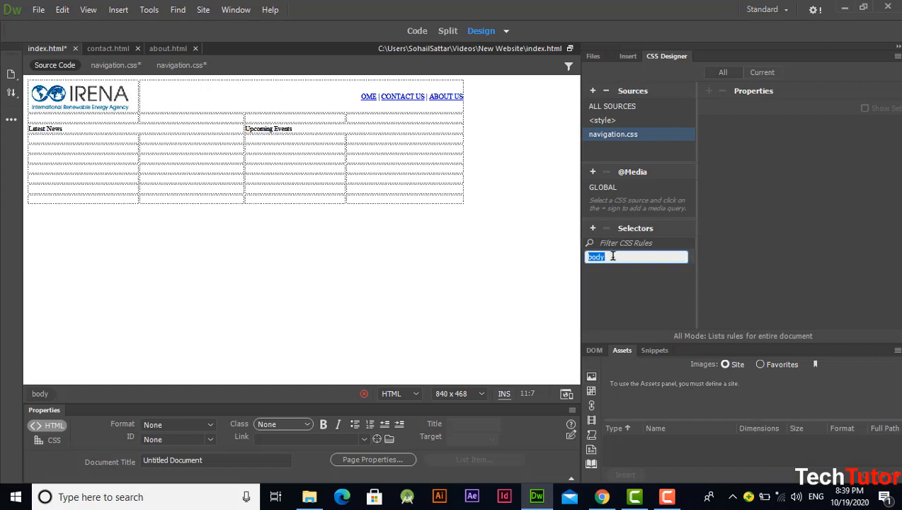
key("BackSpace")
type(".a")
key("BackSpace")
type("nav1")
key("Return")
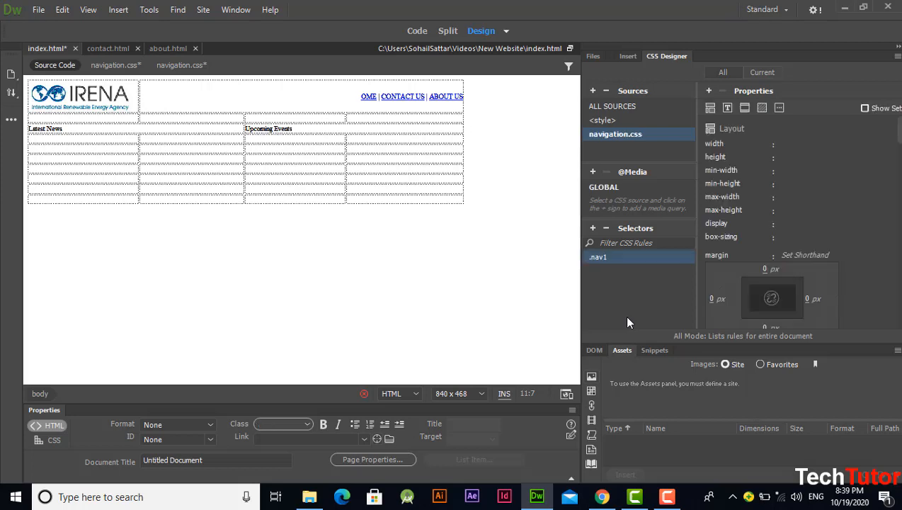
- Set the text color of the .nav1 class to teal green, #05AC80
left_click(636, 277)
left_click(621, 256)
left_click(728, 108)
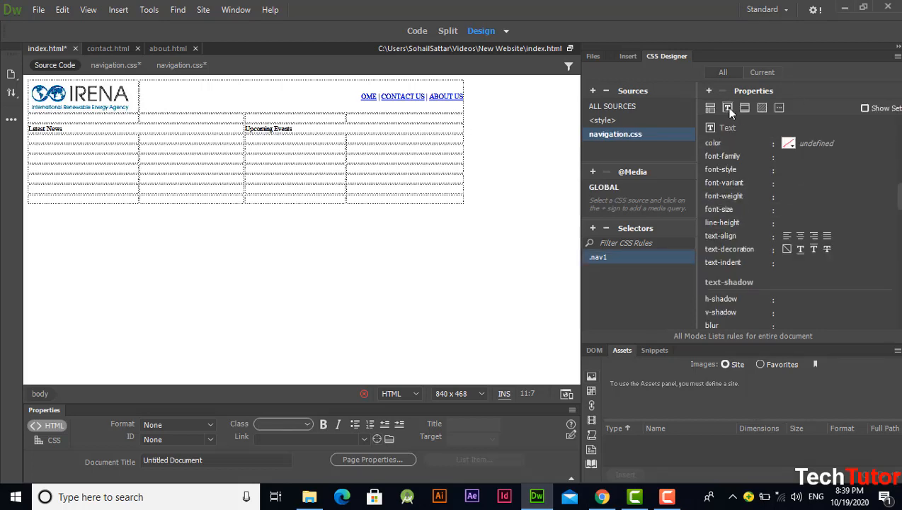
left_click(789, 145)
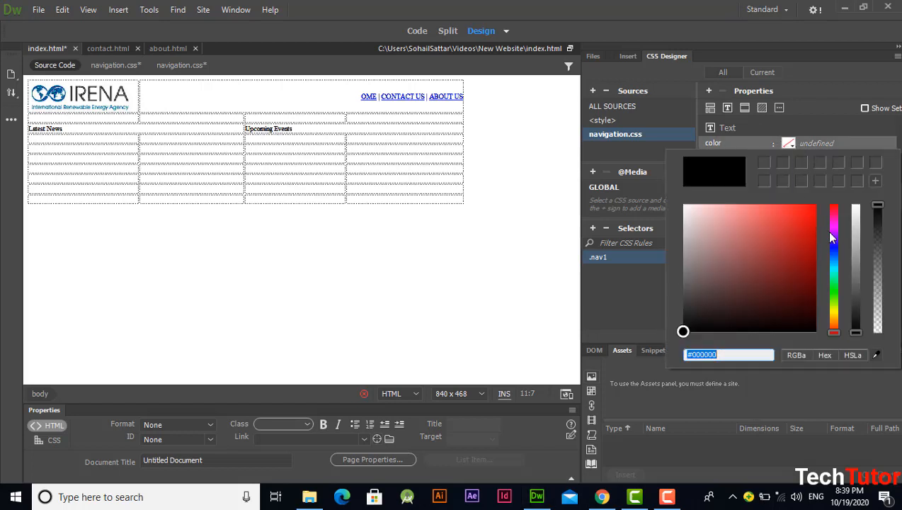
left_click(834, 275)
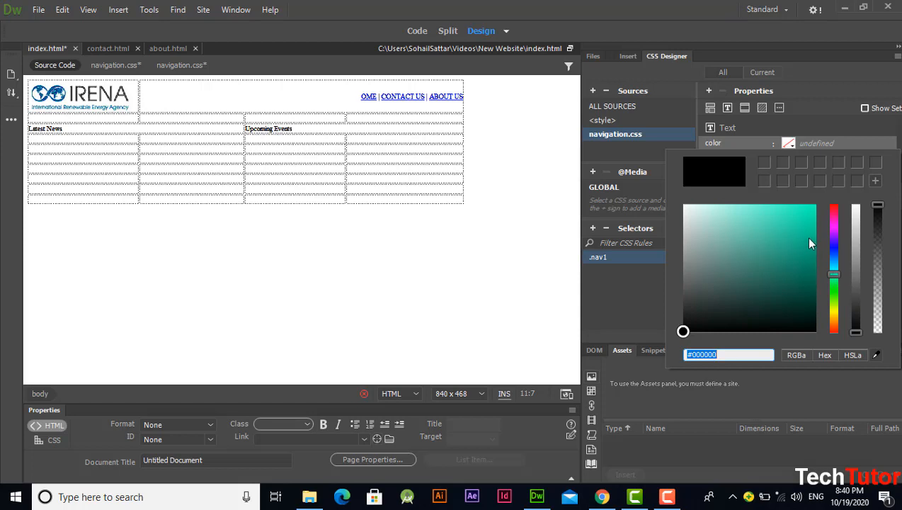
left_click(811, 245)
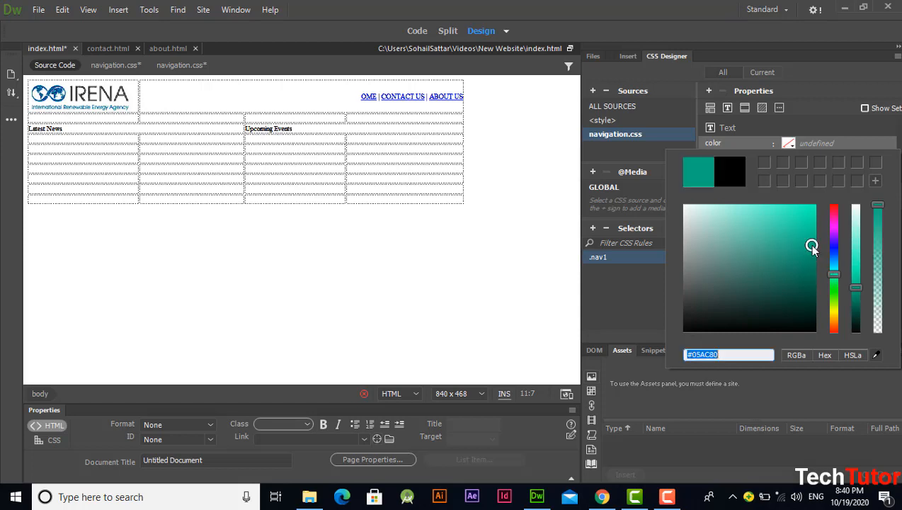
left_click(625, 295)
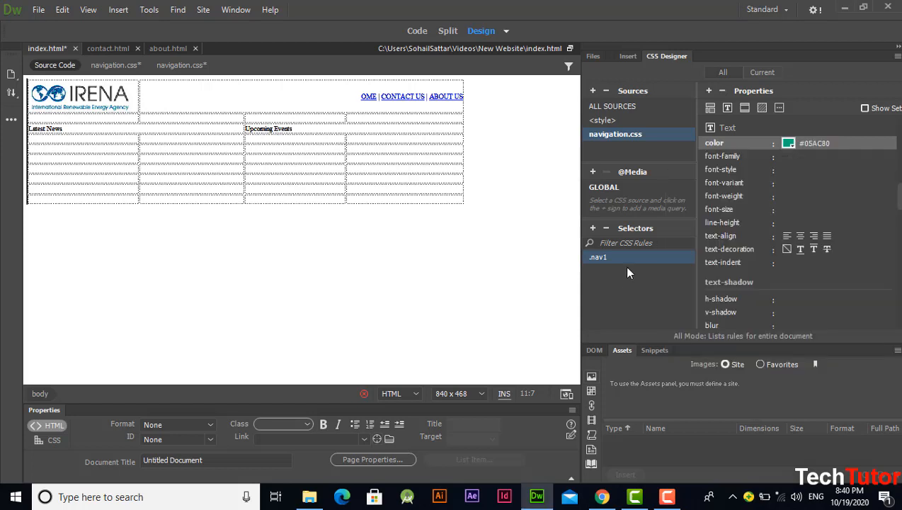
- Set the font-weight of the .nav1 class to bold and its font-size to 30 px
left_click(789, 198)
left_click(802, 214)
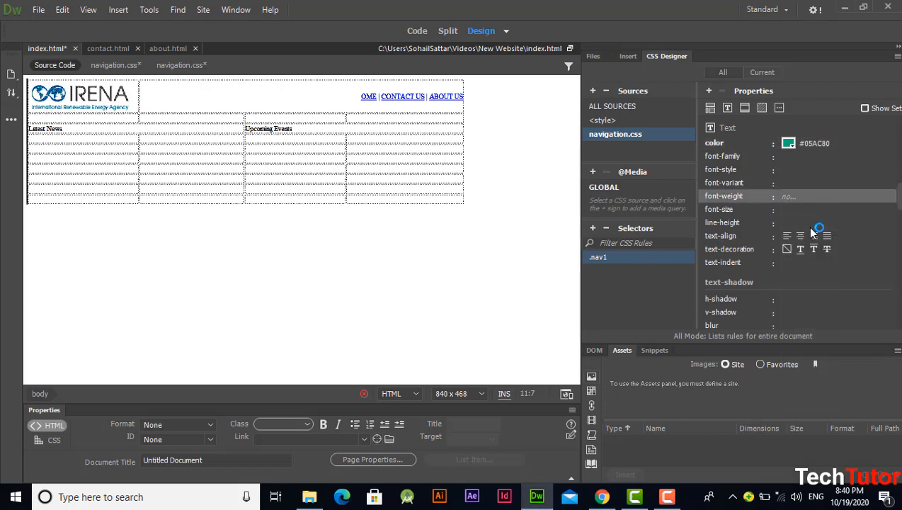
left_click(793, 210)
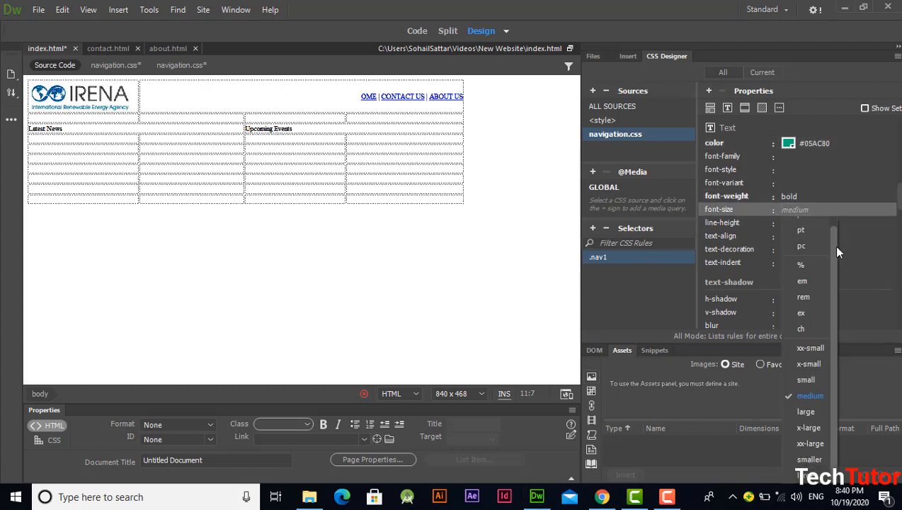
left_click_drag(837, 253, 832, 226)
left_click(806, 224)
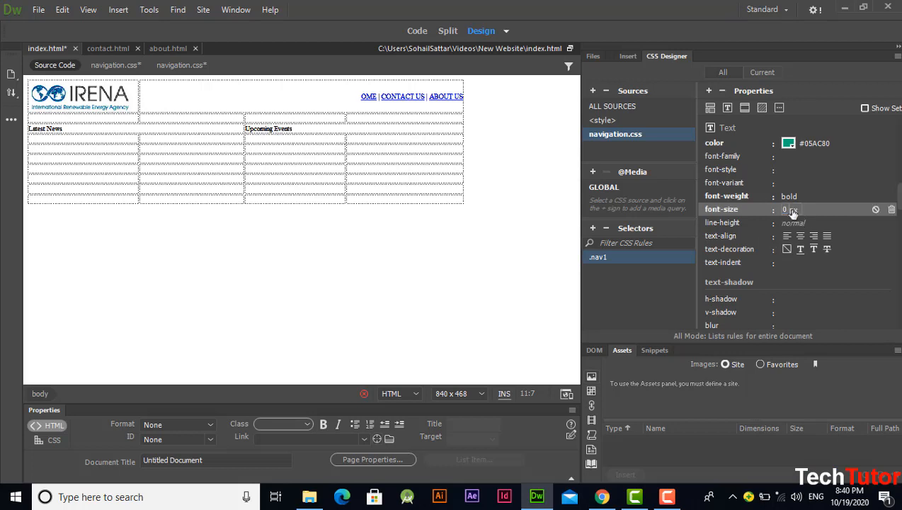
left_click(786, 209)
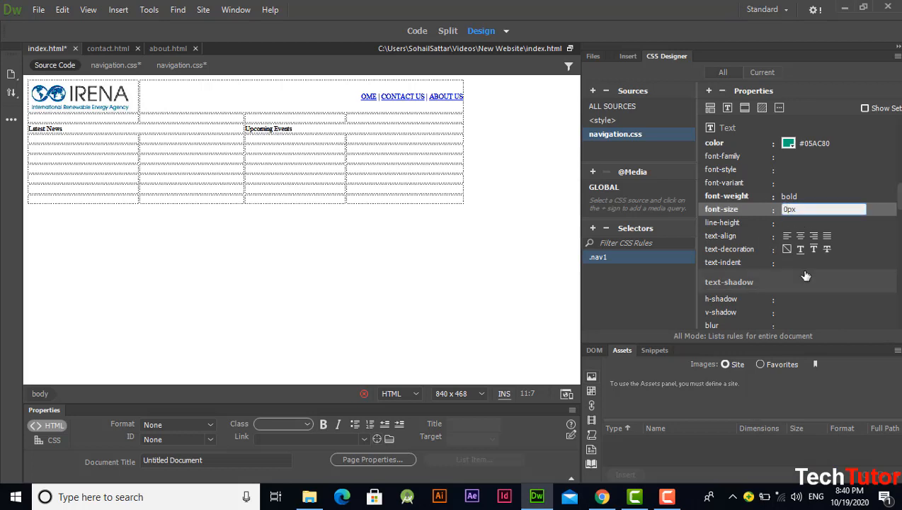
type("3")
key("Return")
left_click(644, 284)
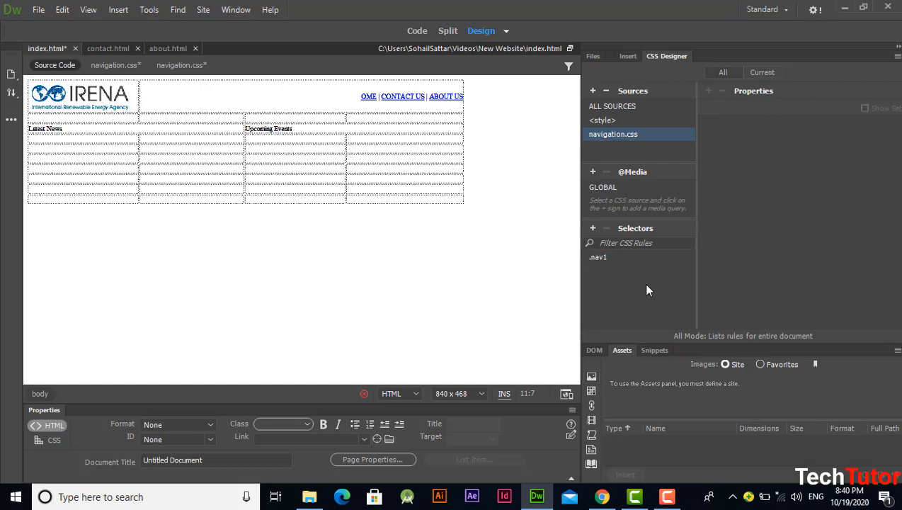
left_click(622, 258)
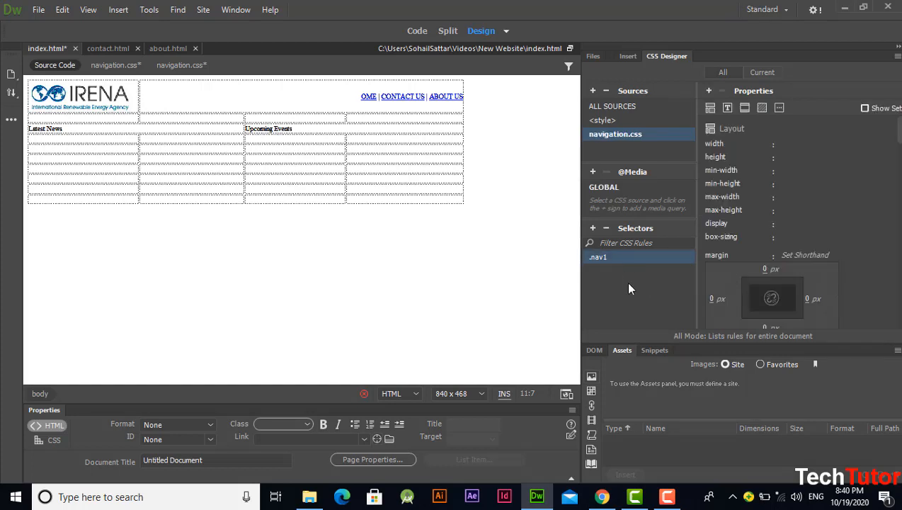
left_click(630, 288)
left_click(648, 255)
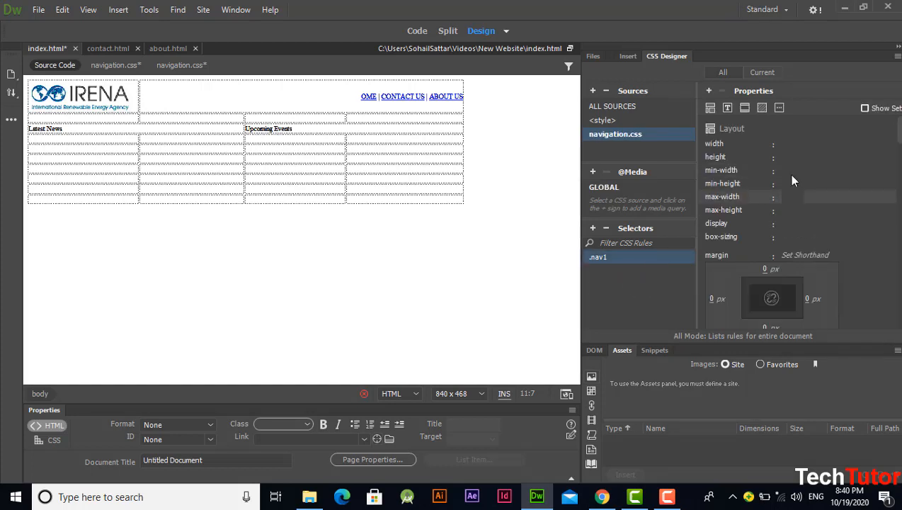
left_click(727, 107)
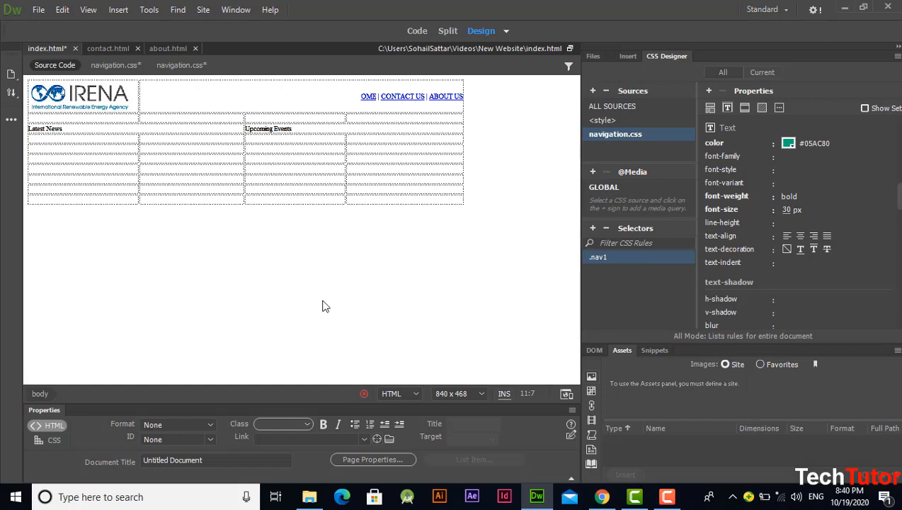
- Add the missing letter "H" at the start of the HOME link text in the navigation row
left_click(362, 95)
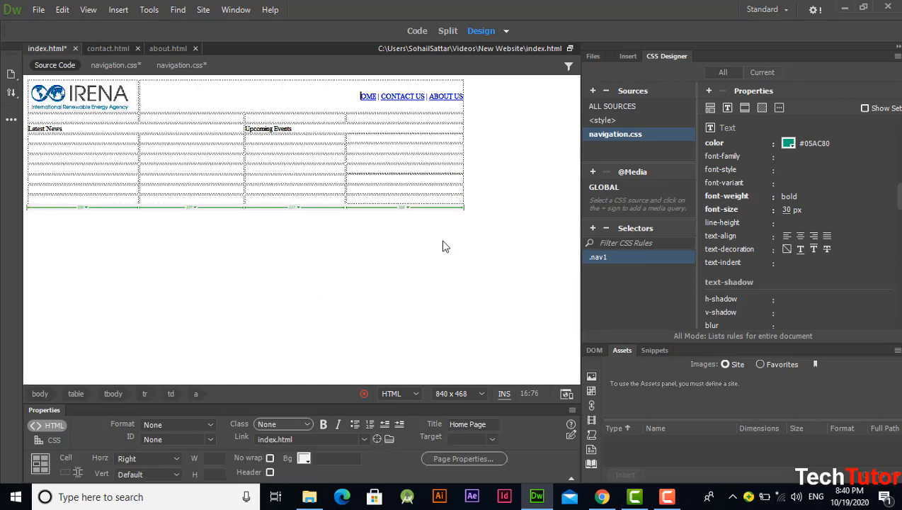
type("H")
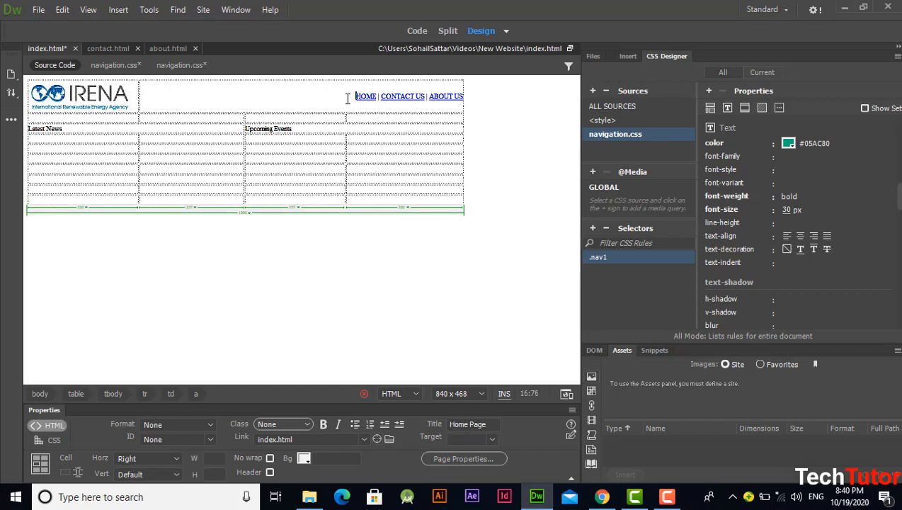
- Apply the nav1 class to the whole HOME | CONTACT US | ABOUT US navigation row
left_click(612, 296)
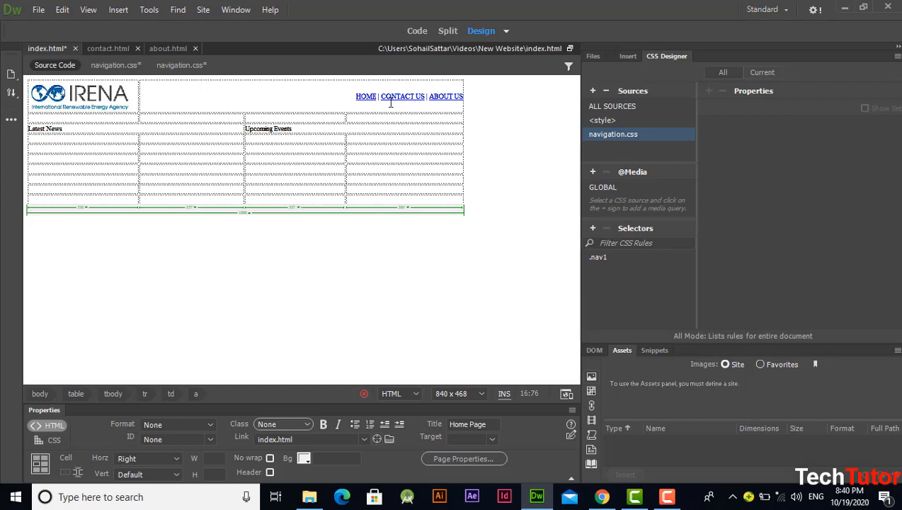
left_click(631, 256)
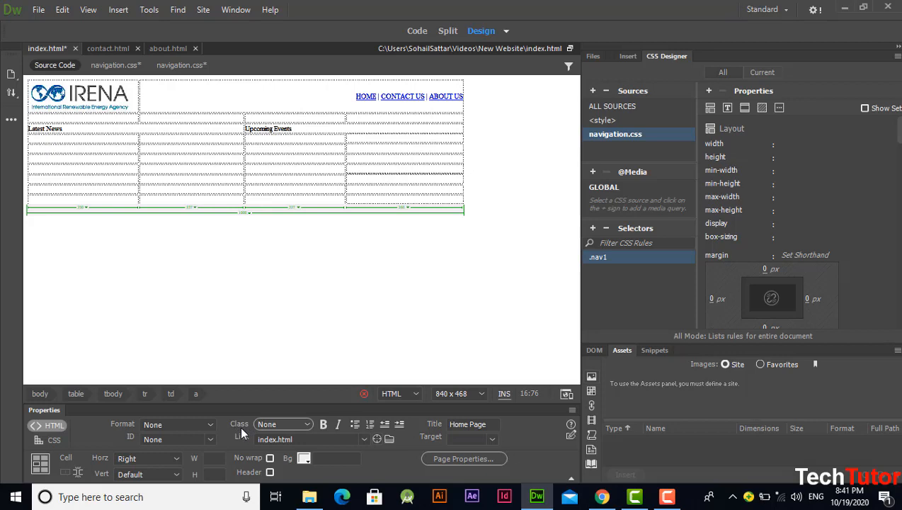
left_click(295, 424)
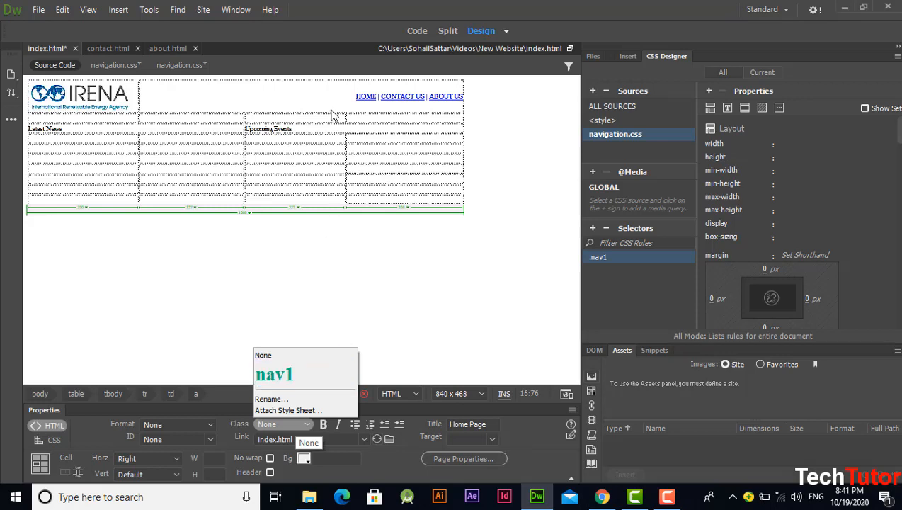
left_click(356, 96)
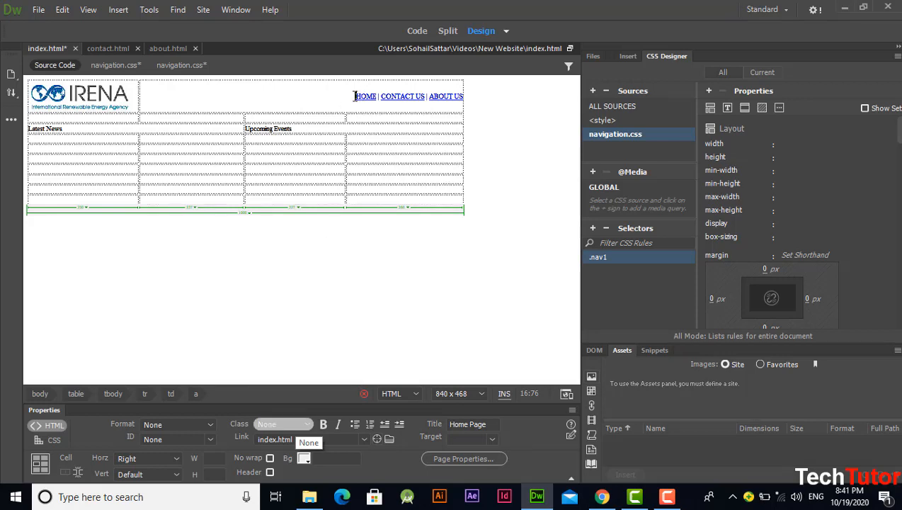
left_click_drag(356, 97, 439, 106)
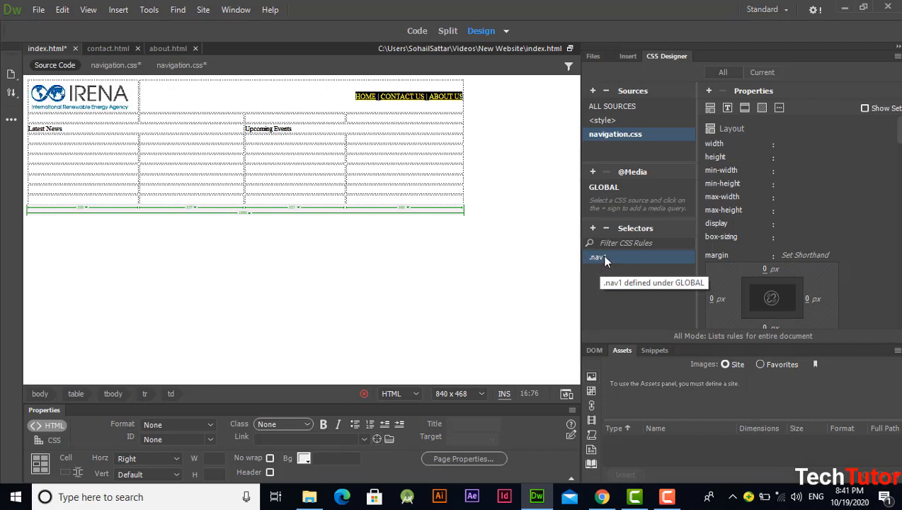
left_click(288, 420)
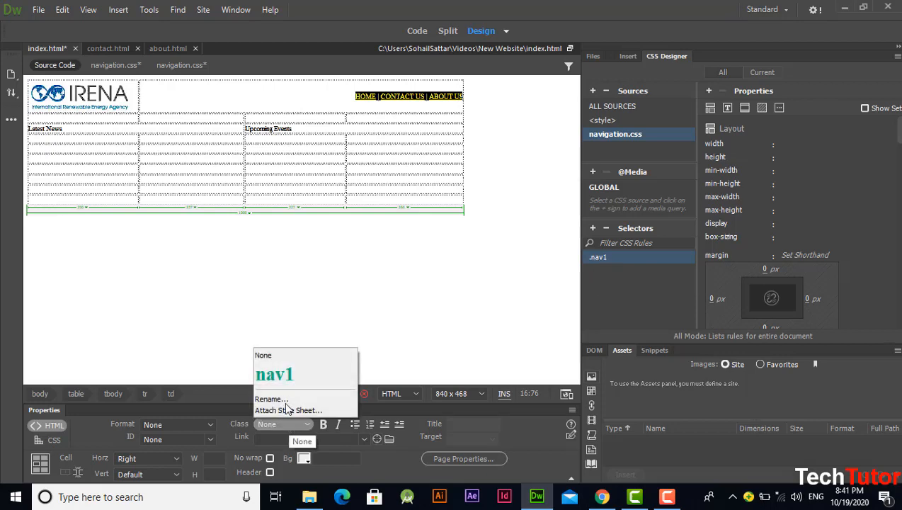
left_click(283, 374)
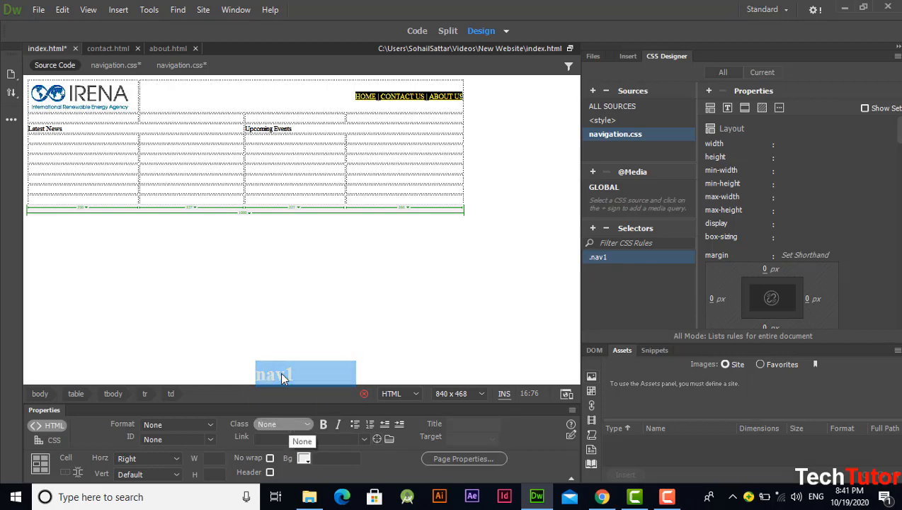
left_click(233, 89)
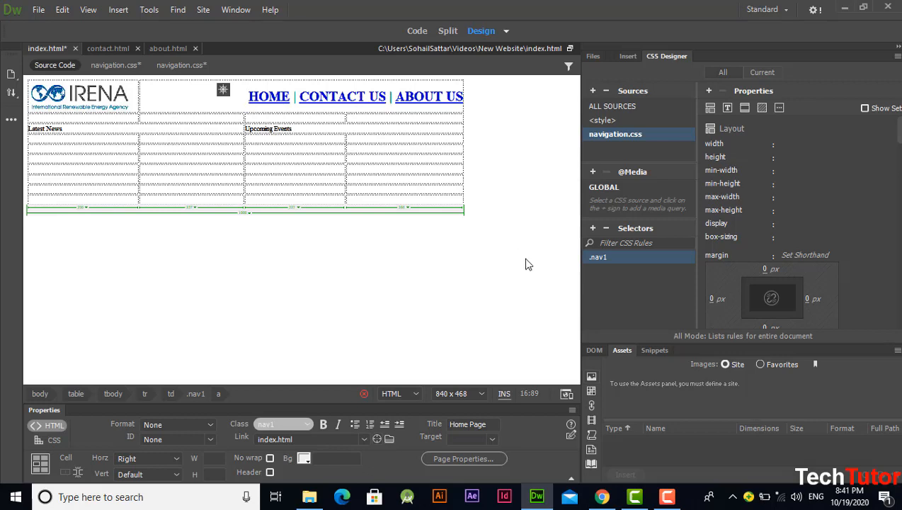
left_click(667, 496)
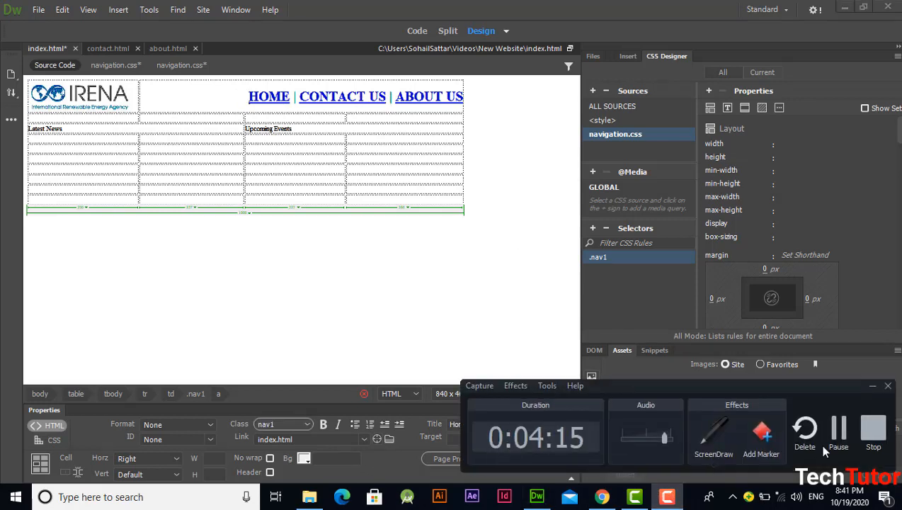
left_click(483, 292)
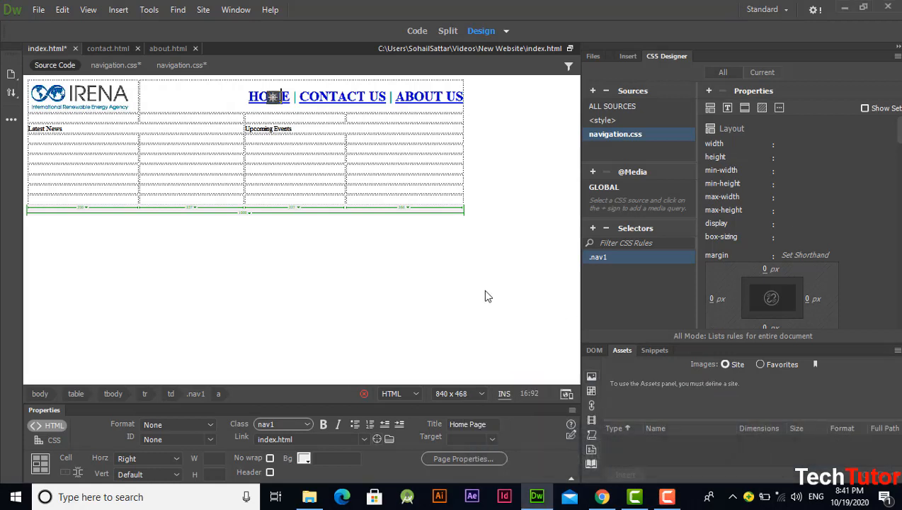
- Select the HOME link's "a" tag and apply the nav1 class to the link itself
left_click(247, 97)
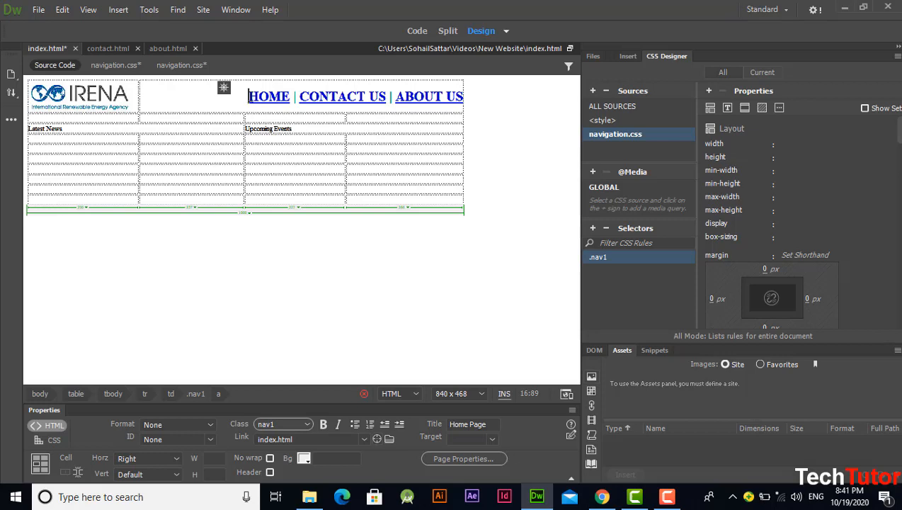
left_click(218, 393)
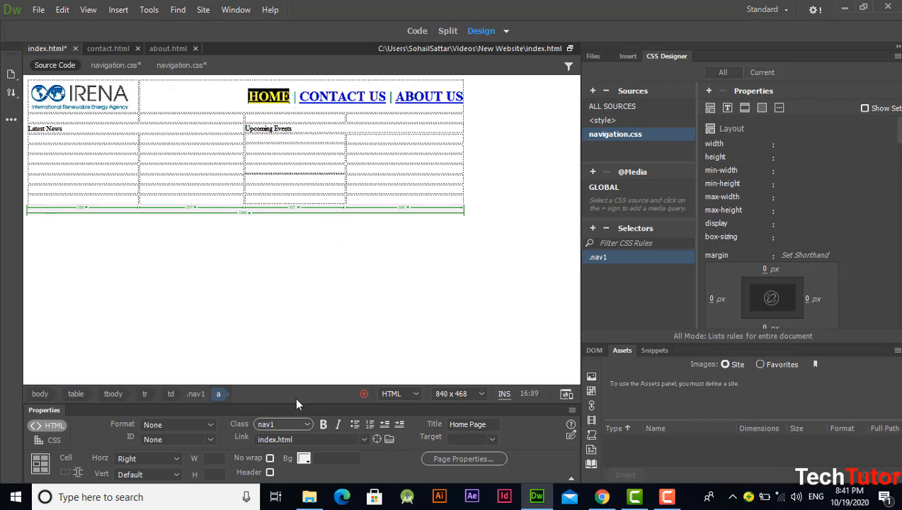
left_click(293, 422)
left_click(295, 373)
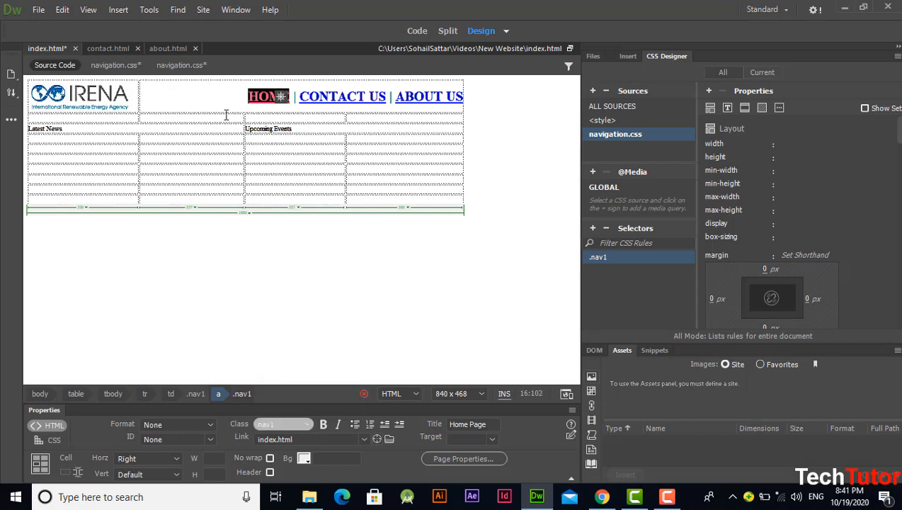
- Apply the nav1 class to the CONTACT US link text in the navigation row
left_click_drag(299, 97, 388, 96)
left_click(298, 423)
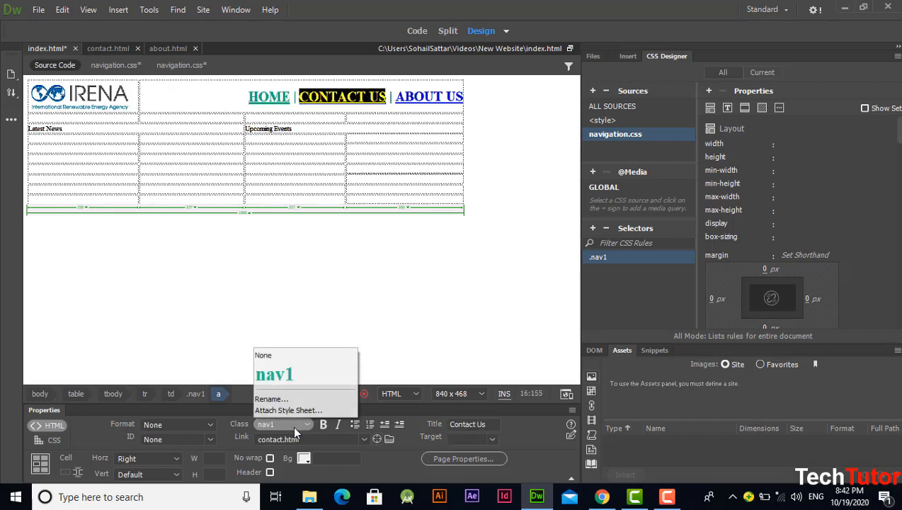
left_click(294, 370)
left_click(227, 103)
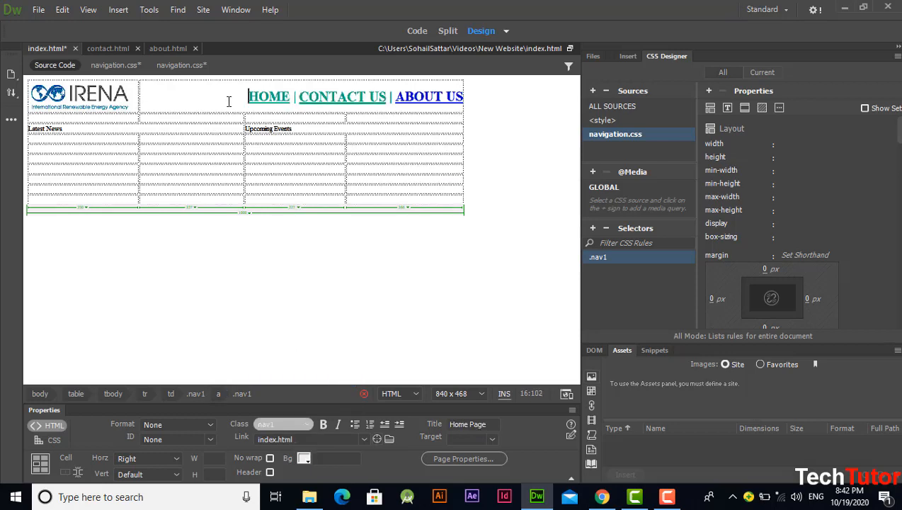
- Apply the nav1 class to the ABOUT US link text in the navigation row
left_click_drag(391, 96, 483, 101)
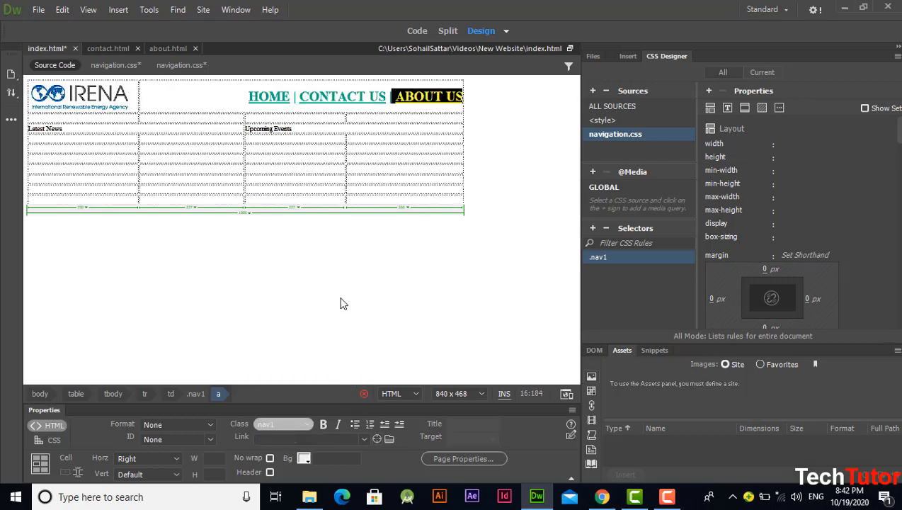
left_click(284, 422)
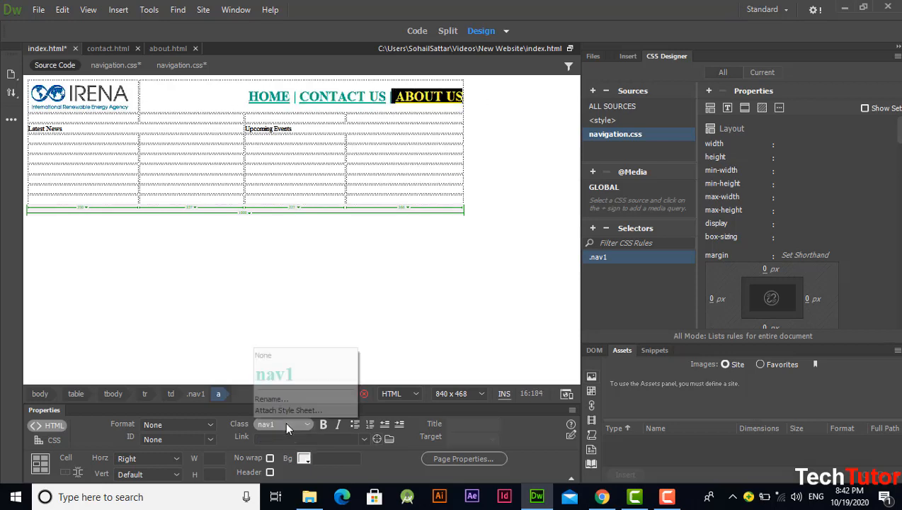
left_click(287, 375)
left_click(245, 103)
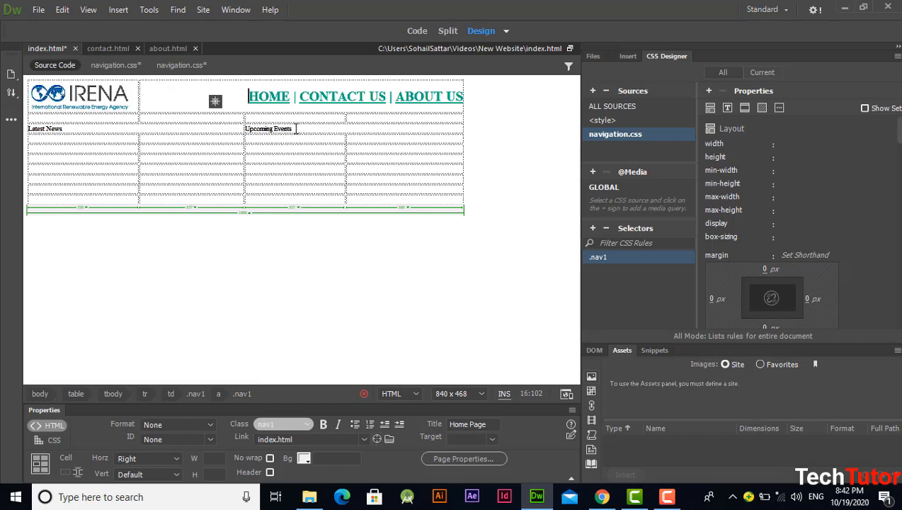
- Try the nav1 class on the word "Events" in the Upcoming Events heading, and undo it
left_click_drag(294, 129, 274, 131)
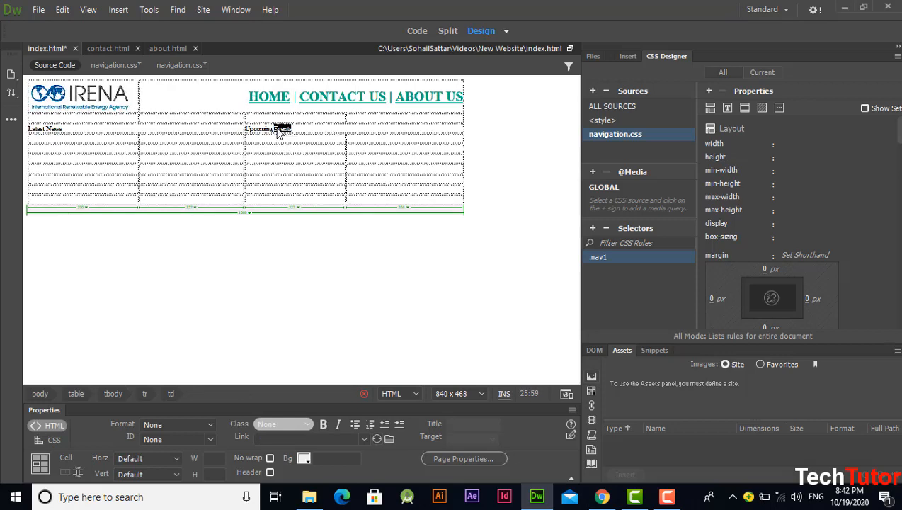
left_click(293, 422)
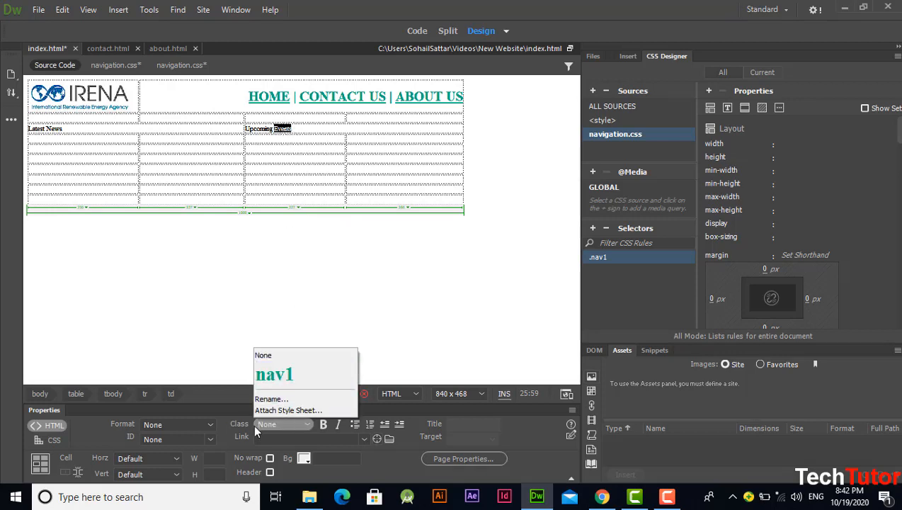
left_click(287, 376)
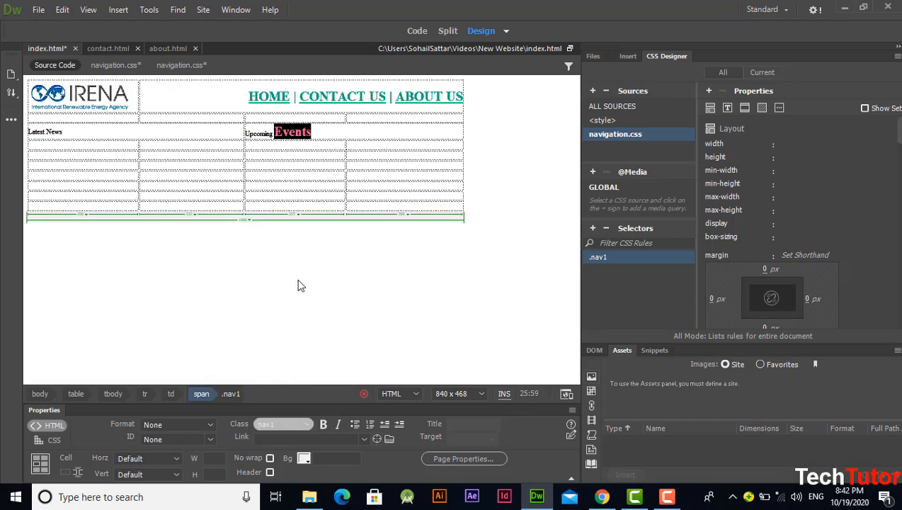
left_click(334, 132)
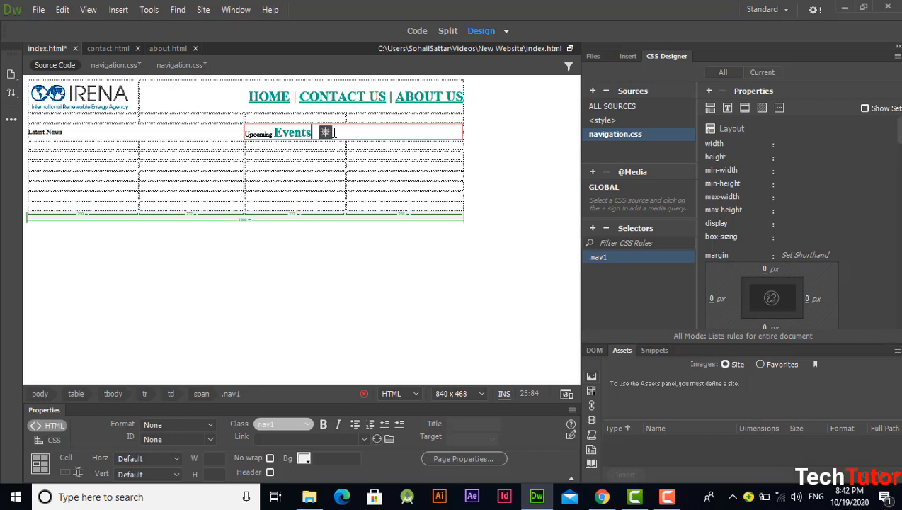
key("ctrl+z")
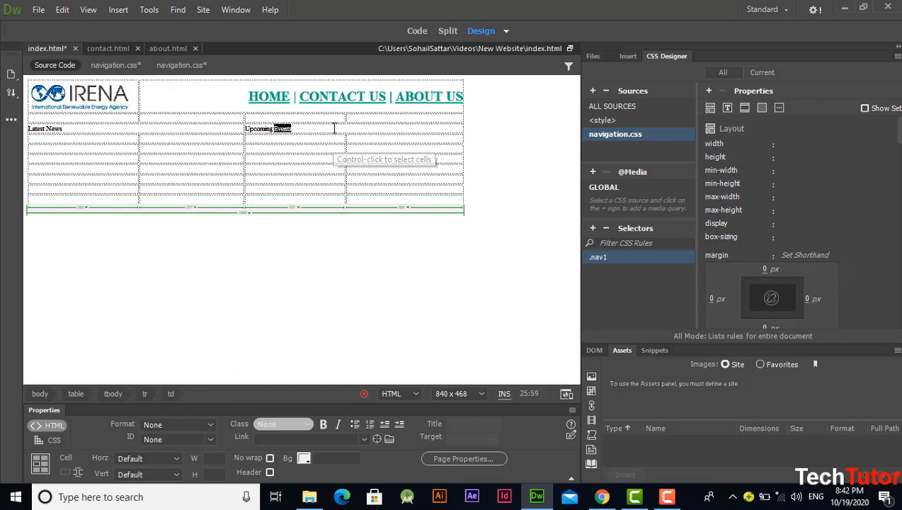
left_click(334, 128)
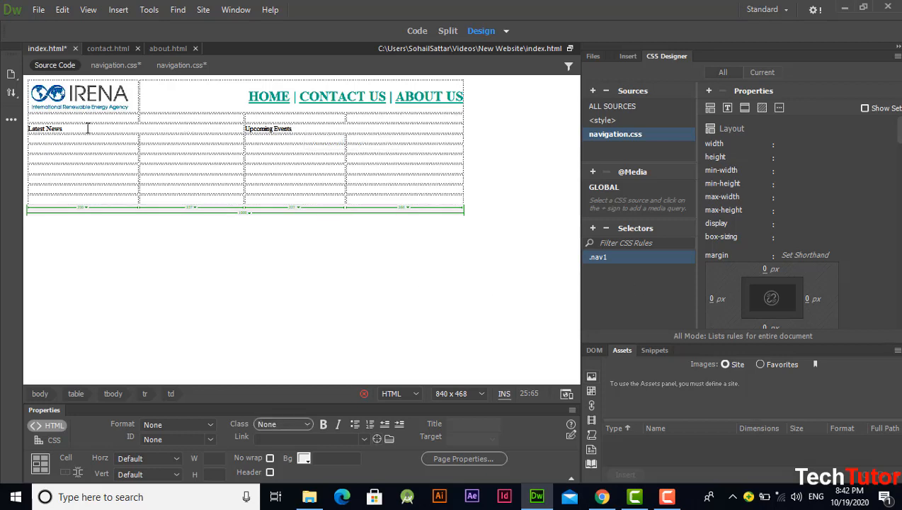
- Add a second class selector named .headings to the navigation.css style sheet
left_click(632, 288)
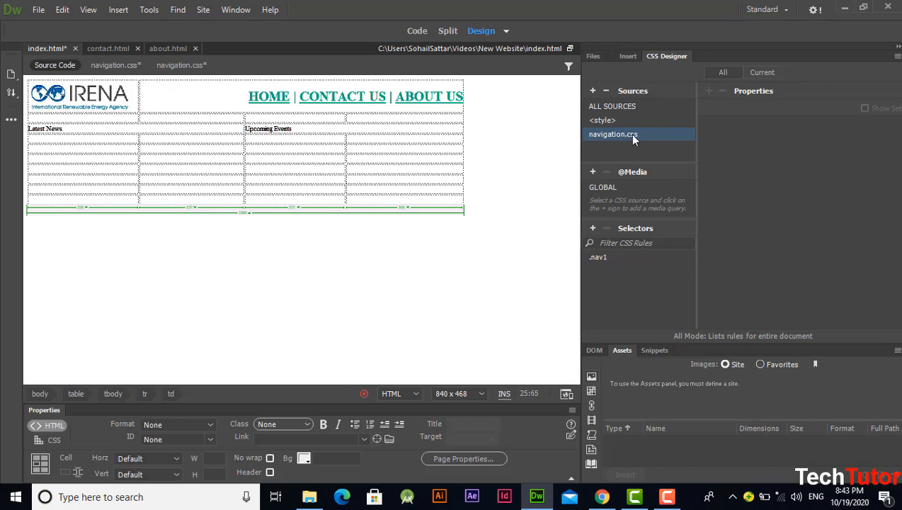
left_click(593, 228)
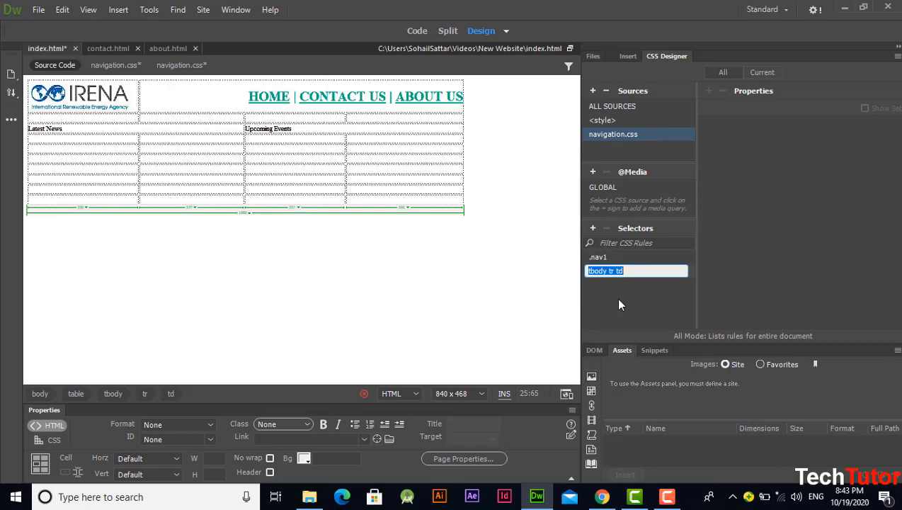
key("BackSpace")
type(".")
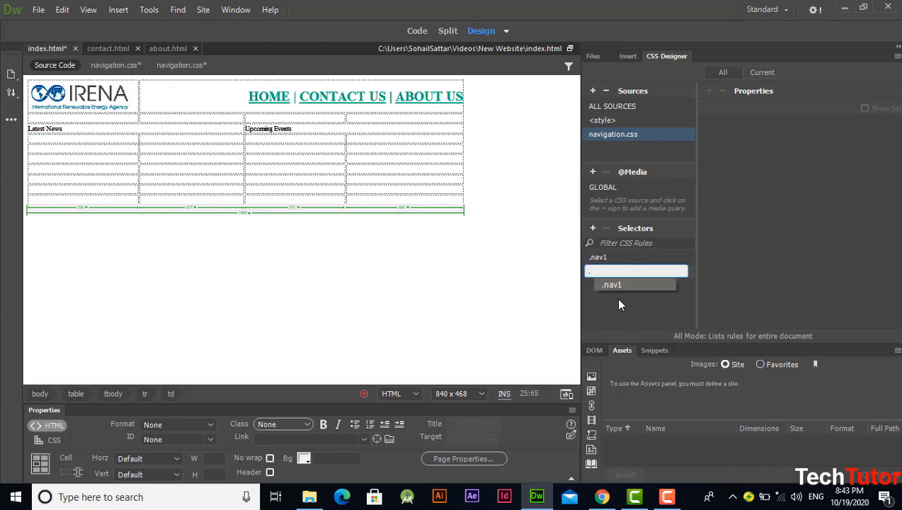
type("headin")
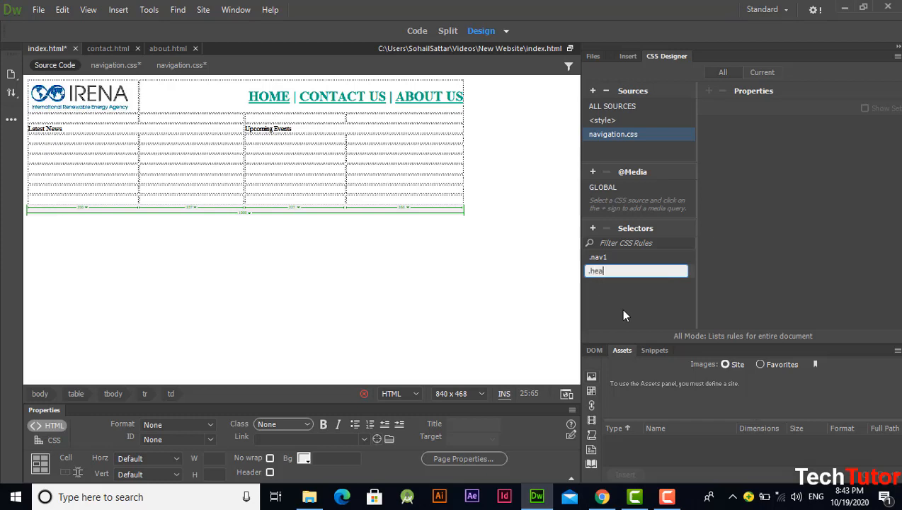
type("s")
key("Return")
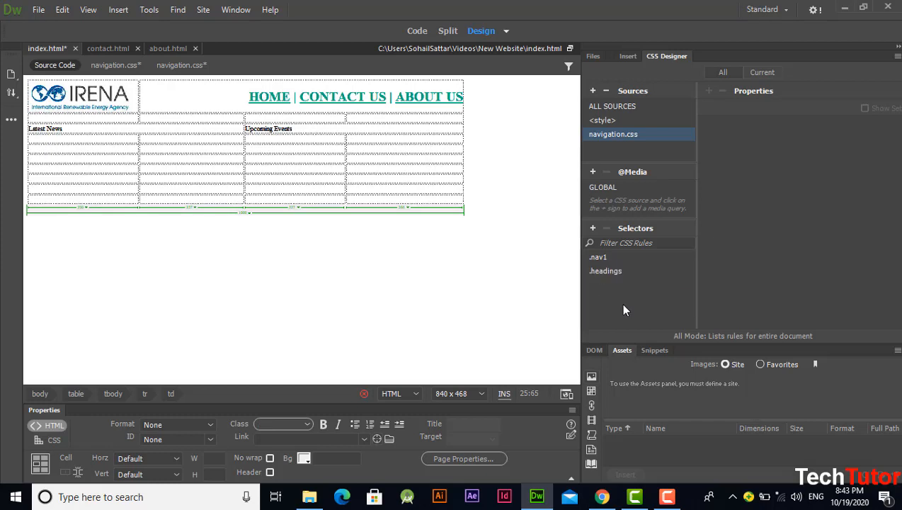
- Set the text color of the .headings selector in navigation.css to yellow-green #C0FF00
left_click(608, 271)
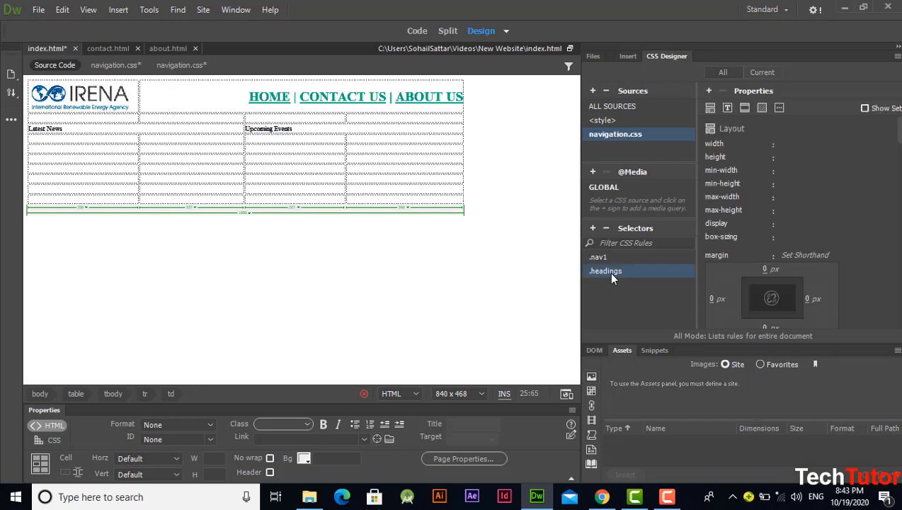
left_click(616, 295)
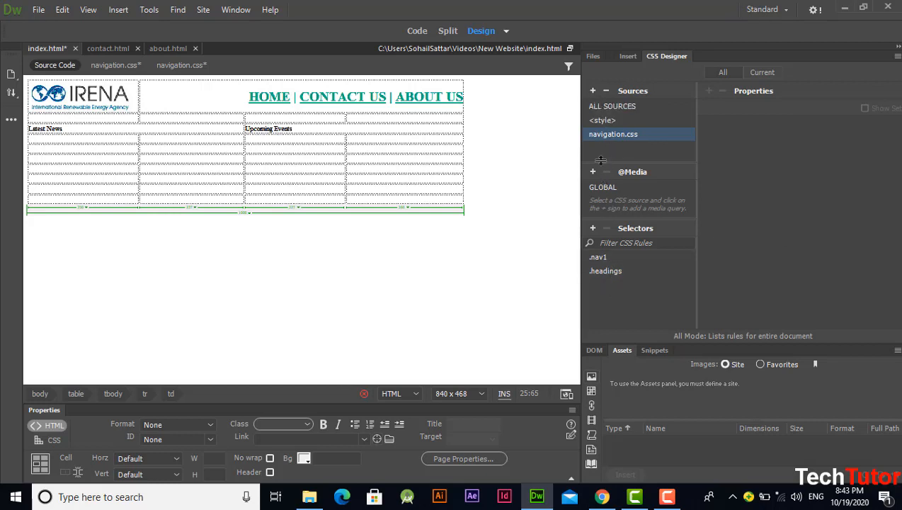
left_click(595, 270)
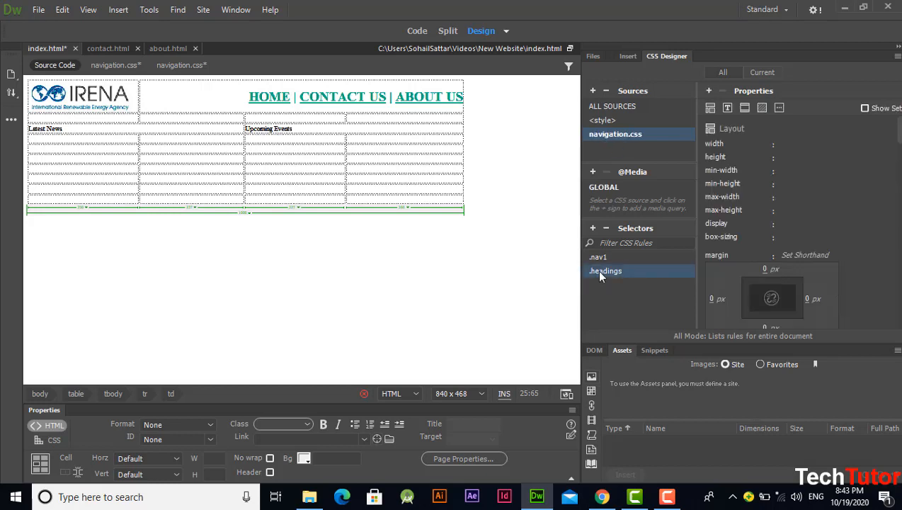
left_click(727, 108)
left_click(788, 144)
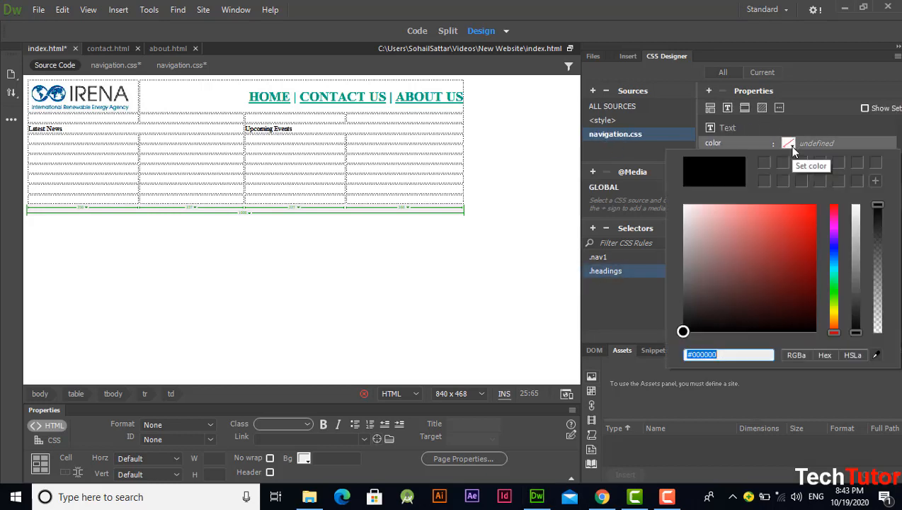
left_click(833, 273)
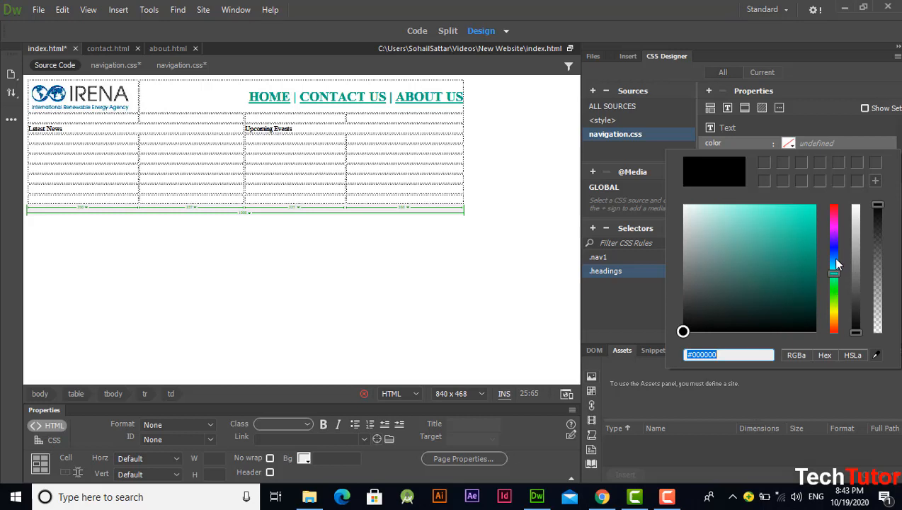
left_click(834, 309)
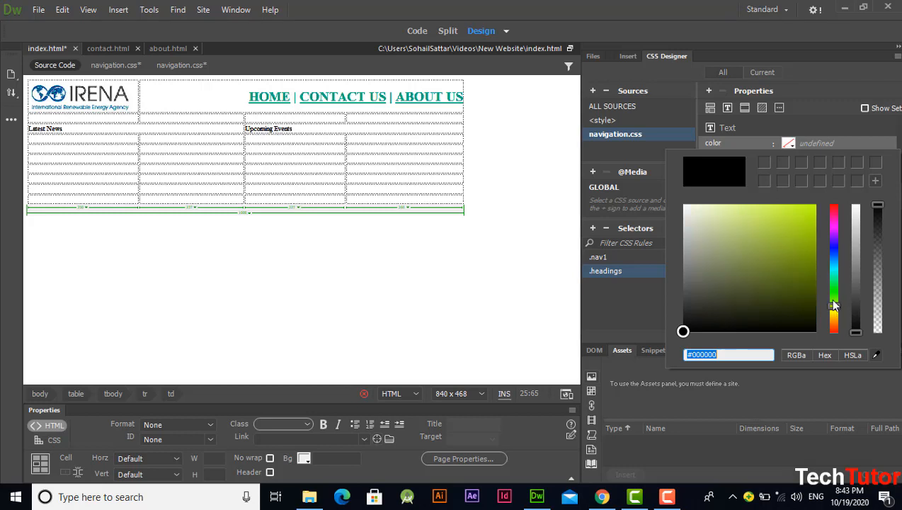
left_click(810, 211)
left_click_drag(812, 211, 830, 209)
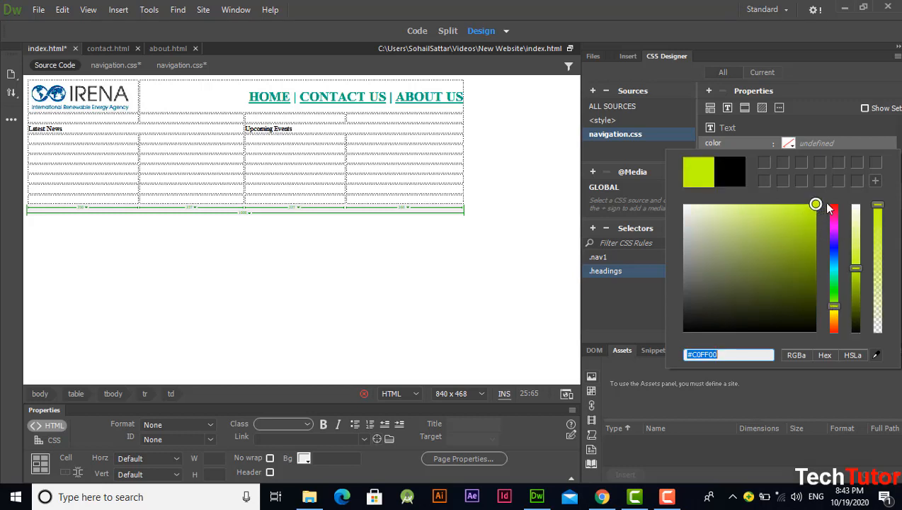
left_click(607, 294)
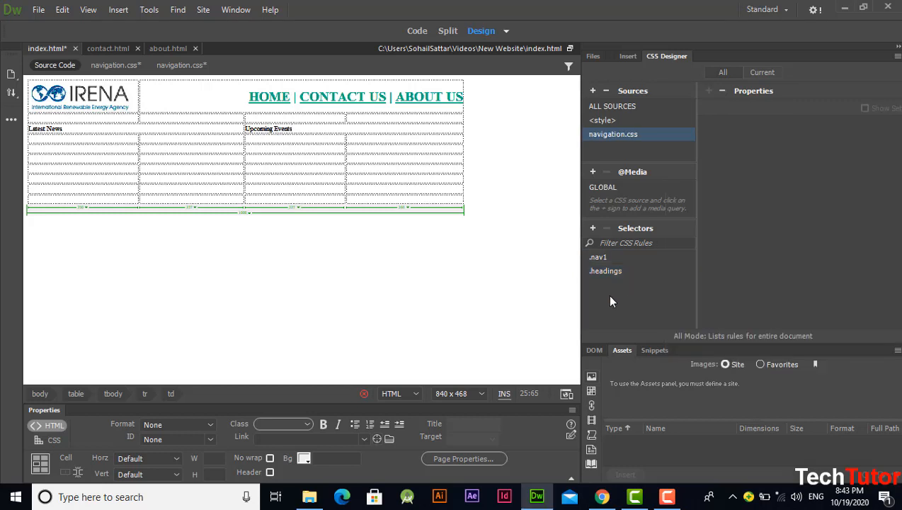
- Set the font size of the .headings selector to 20 px
left_click(624, 271)
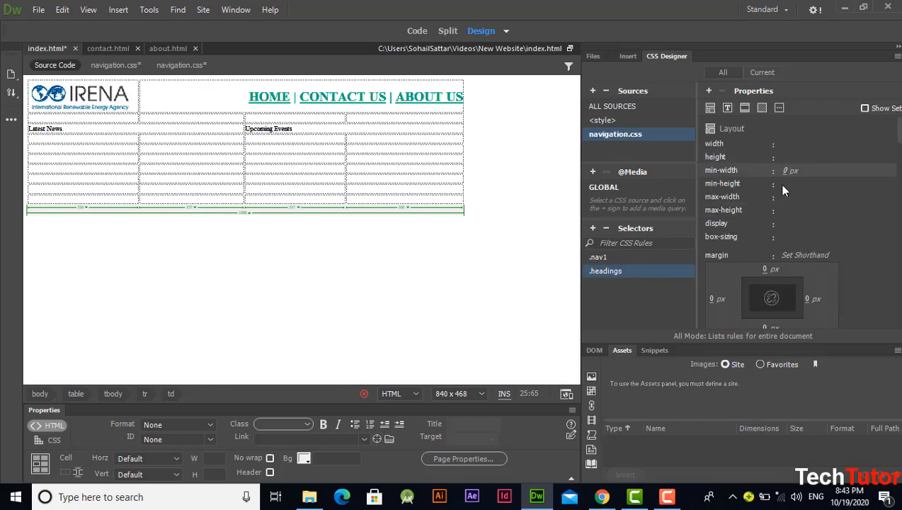
left_click(728, 110)
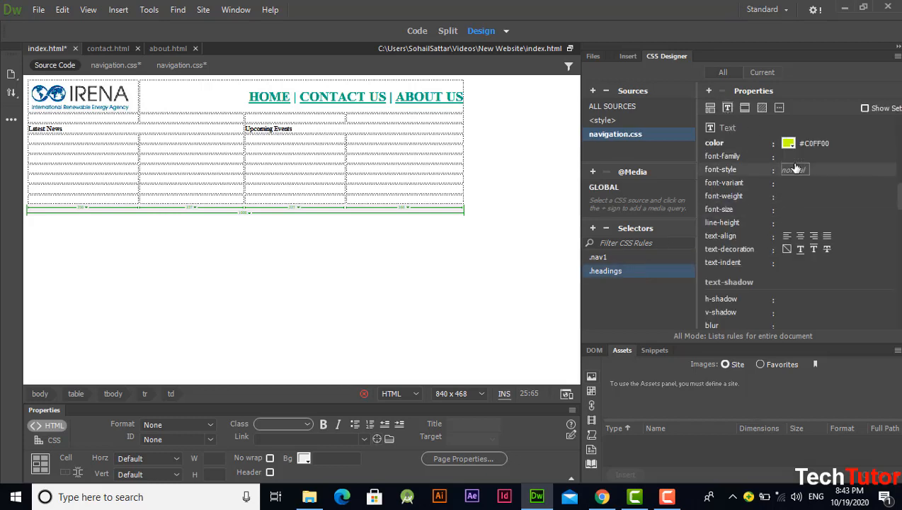
left_click(795, 211)
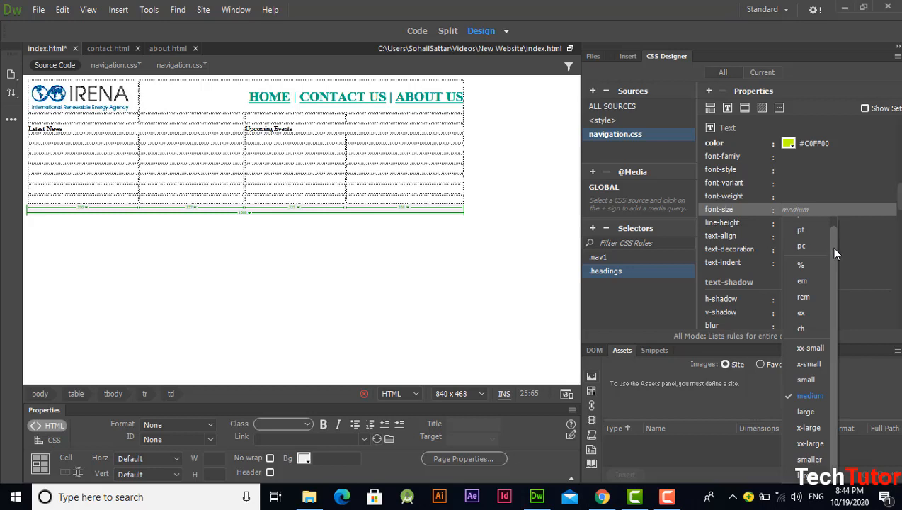
scroll(830, 241, "up", 1)
left_click(800, 225)
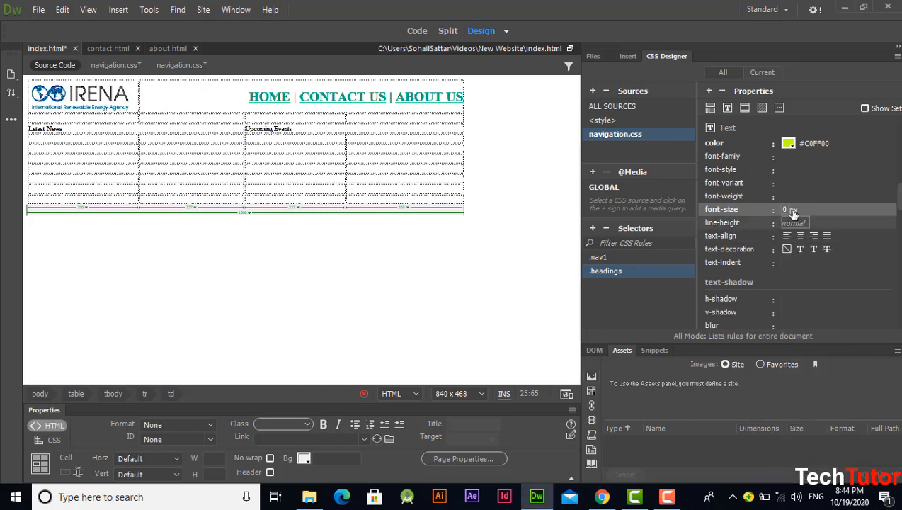
left_click(785, 209)
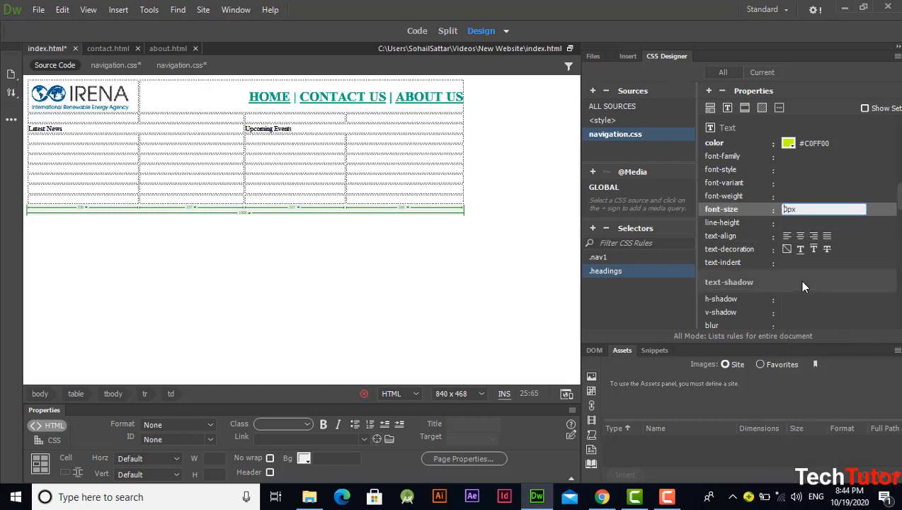
type("20")
key("Return")
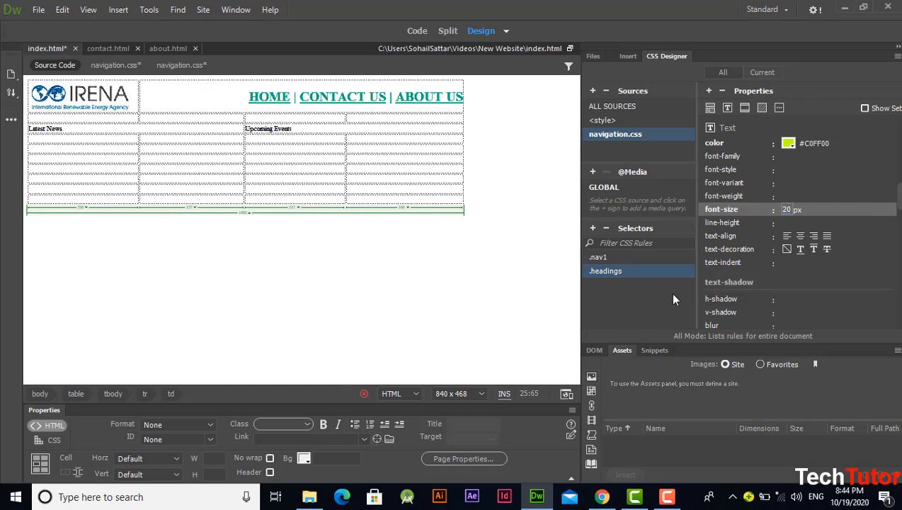
- Set the font weight of the .headings selector to bold
left_click(791, 199)
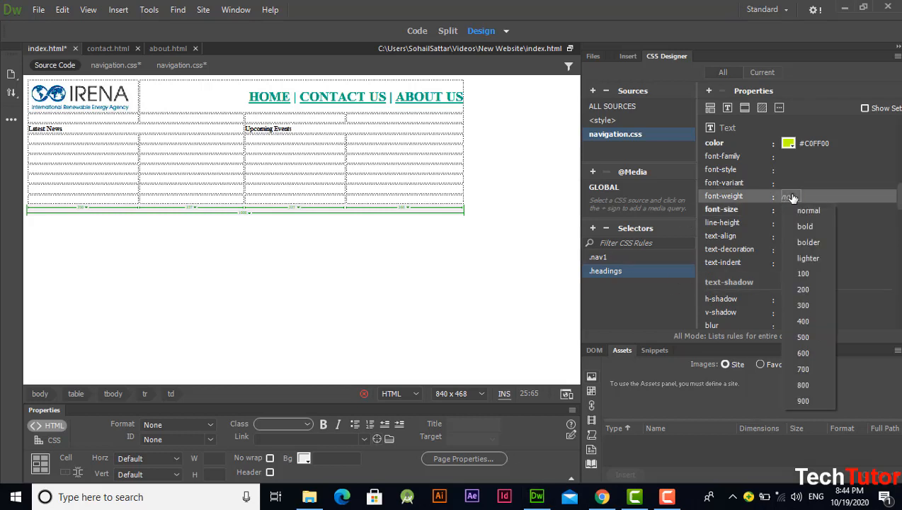
left_click(814, 225)
left_click(641, 305)
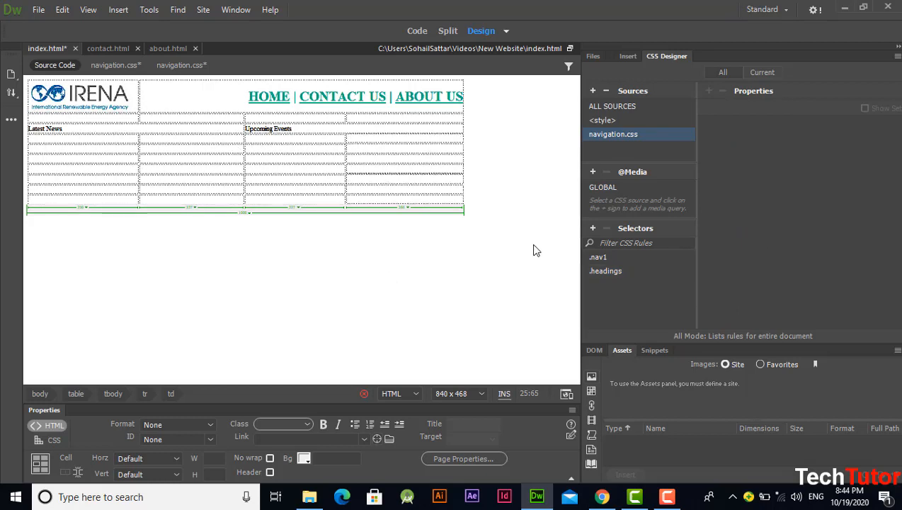
- Apply the headings class to the Latest News text in the table
triple_click(80, 128)
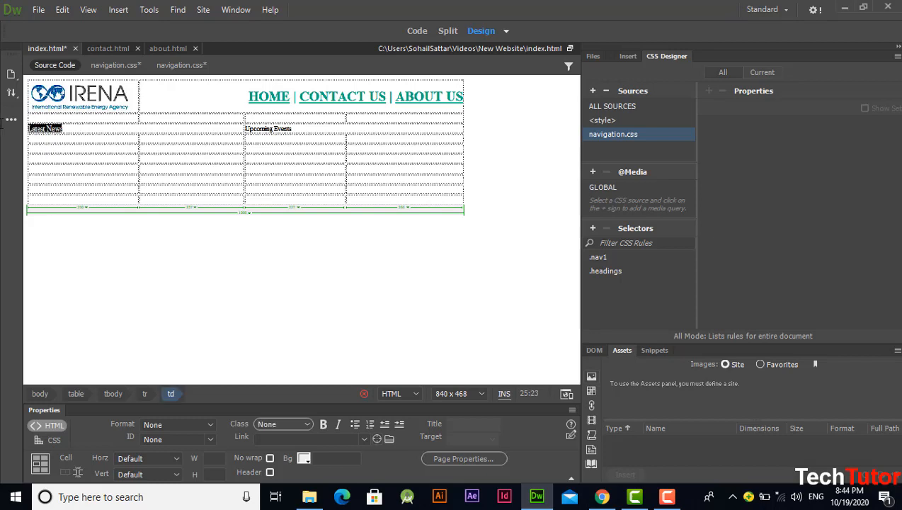
left_click(282, 423)
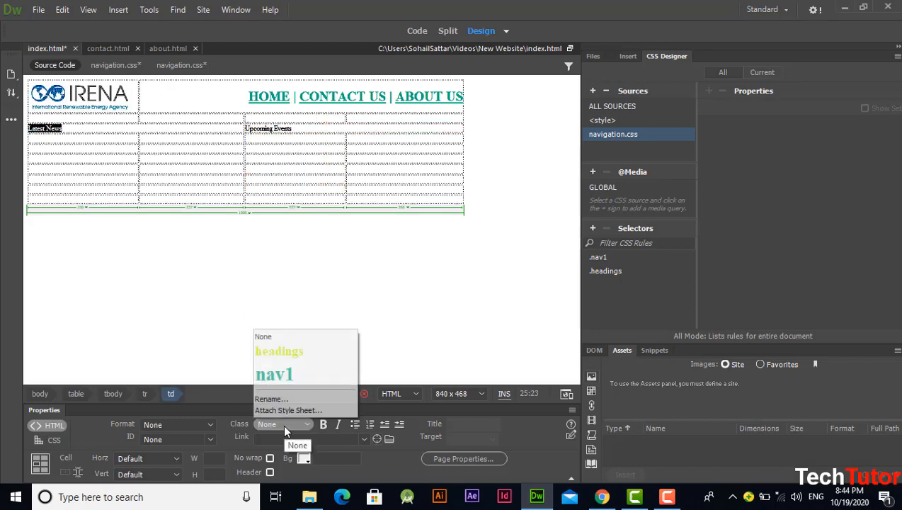
left_click(302, 350)
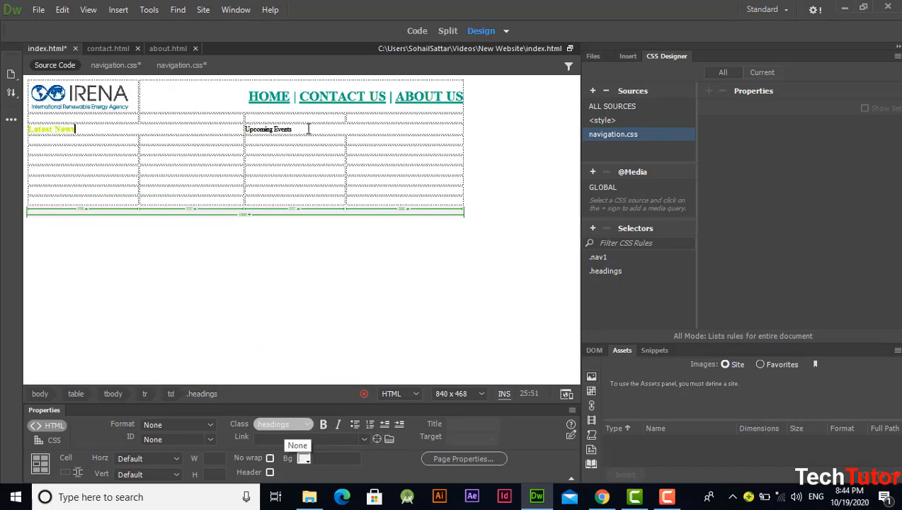
- Apply the headings class to the Upcoming Events text in the table
left_click_drag(304, 130, 246, 122)
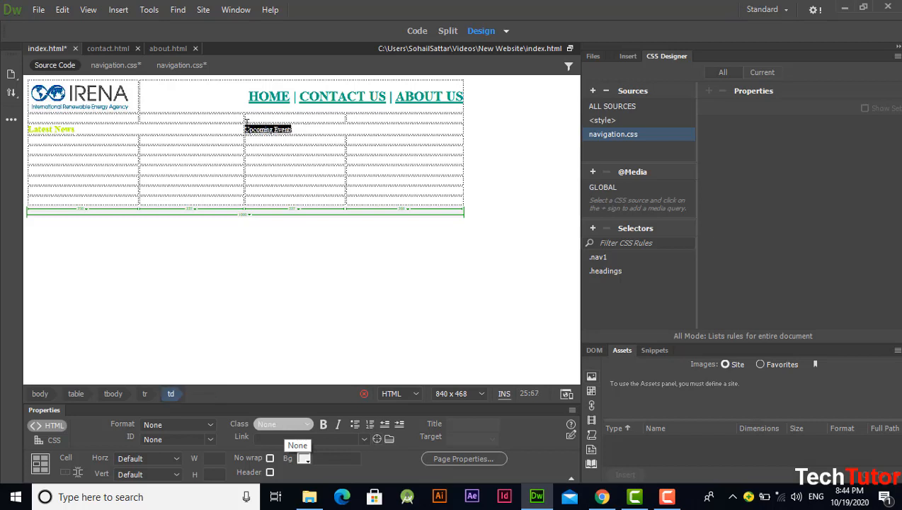
left_click(299, 425)
left_click(298, 352)
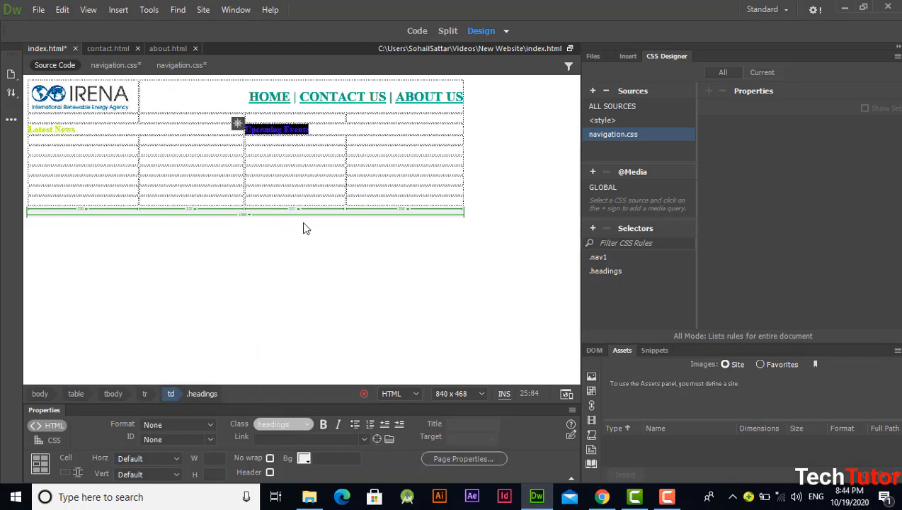
left_click(366, 127)
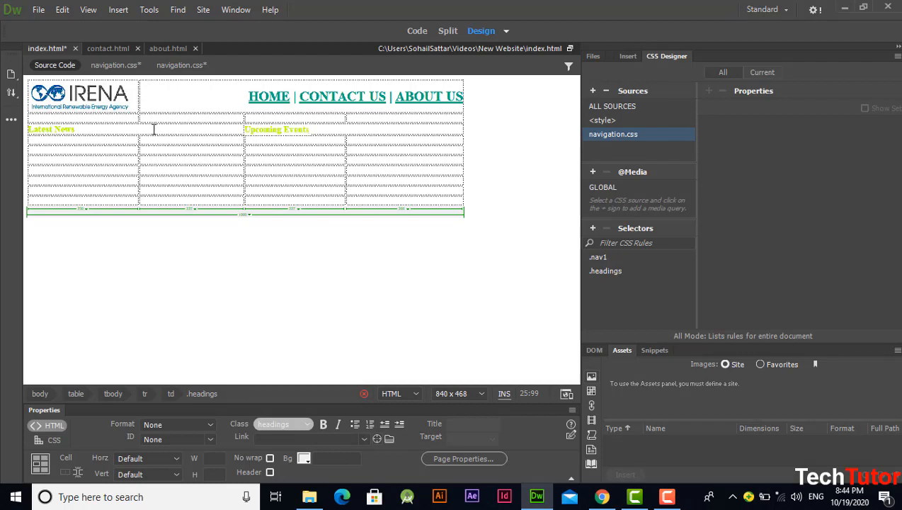
- Align the contents of the Latest News table cell horizontally to Center
left_click_drag(74, 129, 6, 132)
left_click(161, 392)
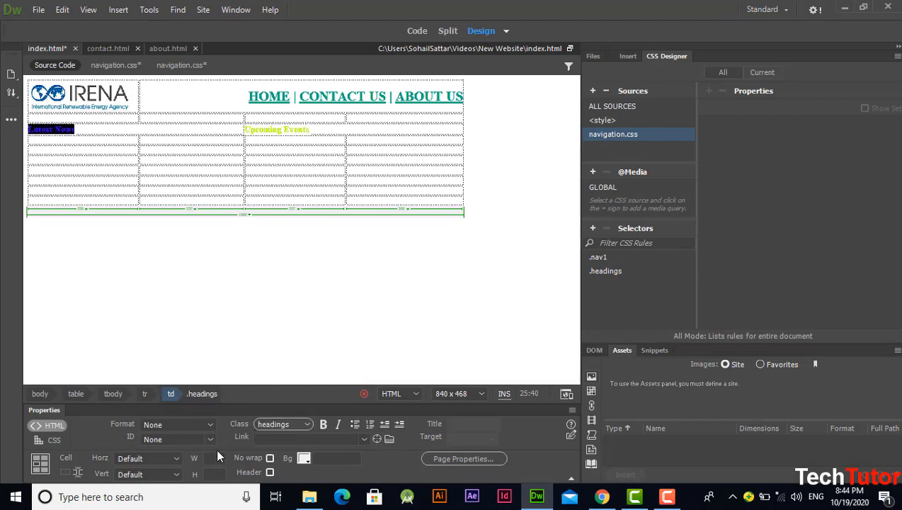
left_click(176, 458)
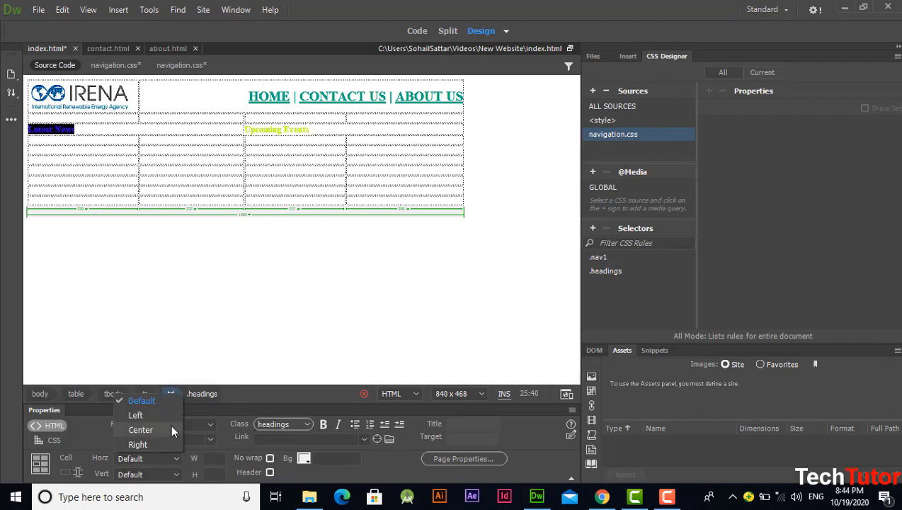
left_click(170, 430)
- Align the contents of the Upcoming Events table cell horizontally to Center
left_click_drag(309, 129, 245, 127)
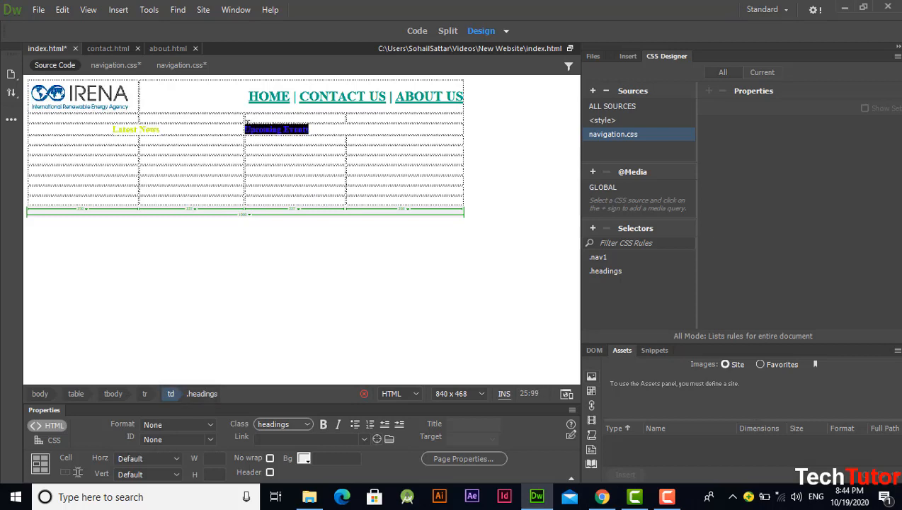
left_click(174, 459)
left_click(182, 407)
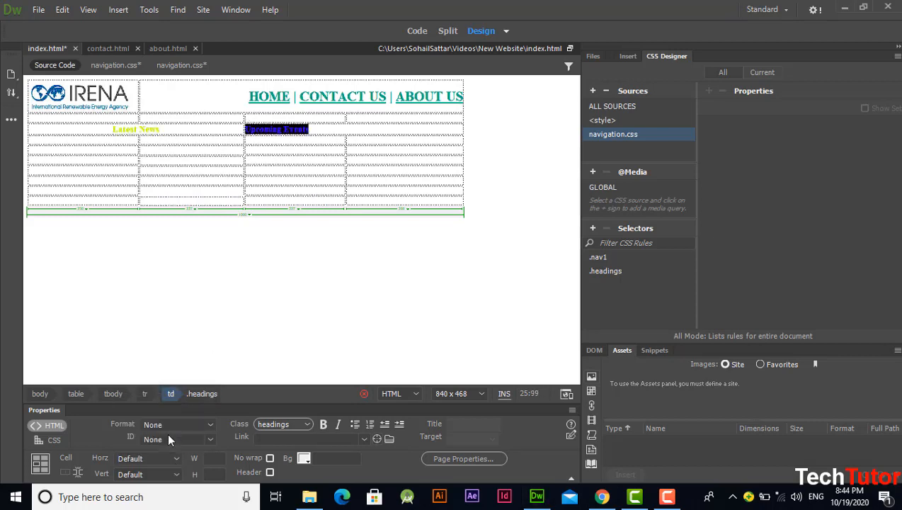
left_click(169, 439)
left_click(400, 129)
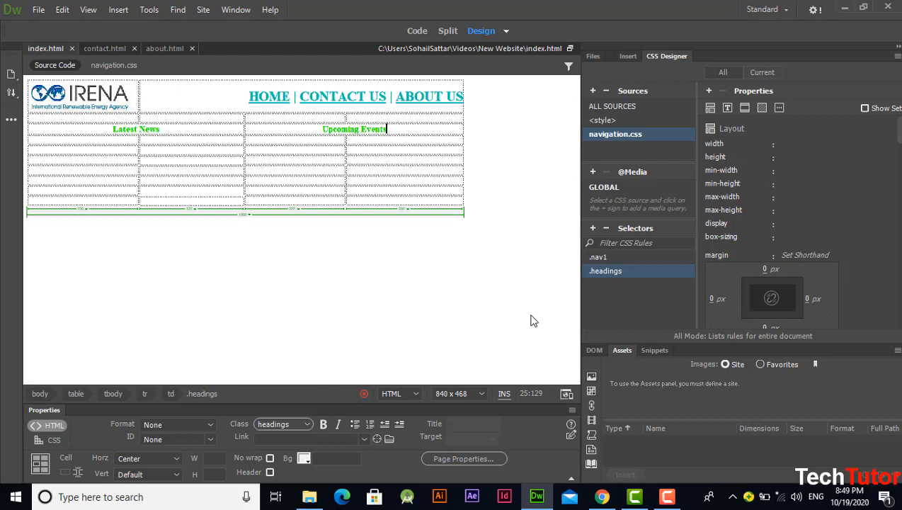
- Preview index.html in Google Chrome and follow the CONTACT US and ABOUT US links to check each page's styling
left_click(566, 394)
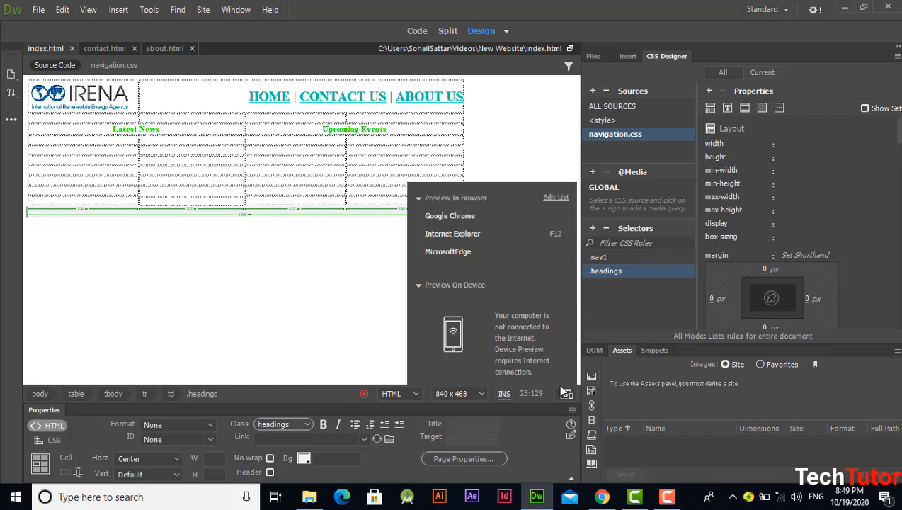
left_click(474, 217)
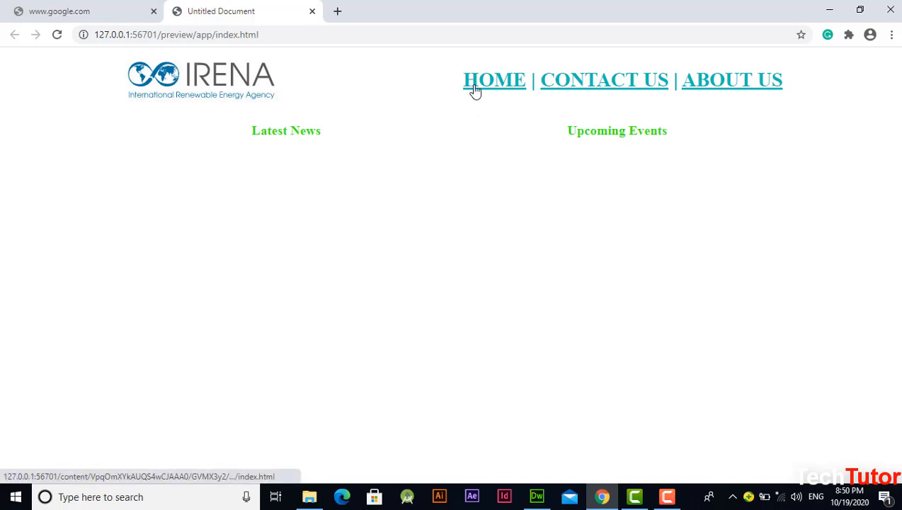
left_click(588, 83)
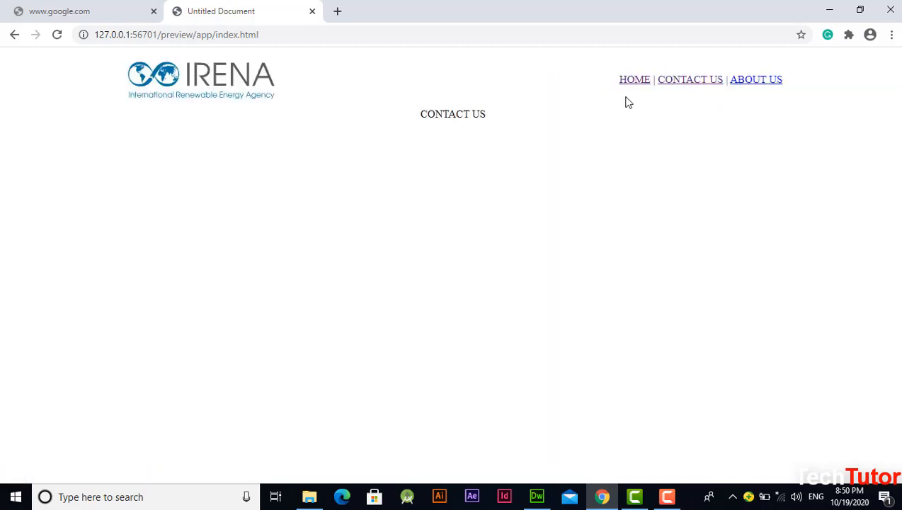
left_click(752, 88)
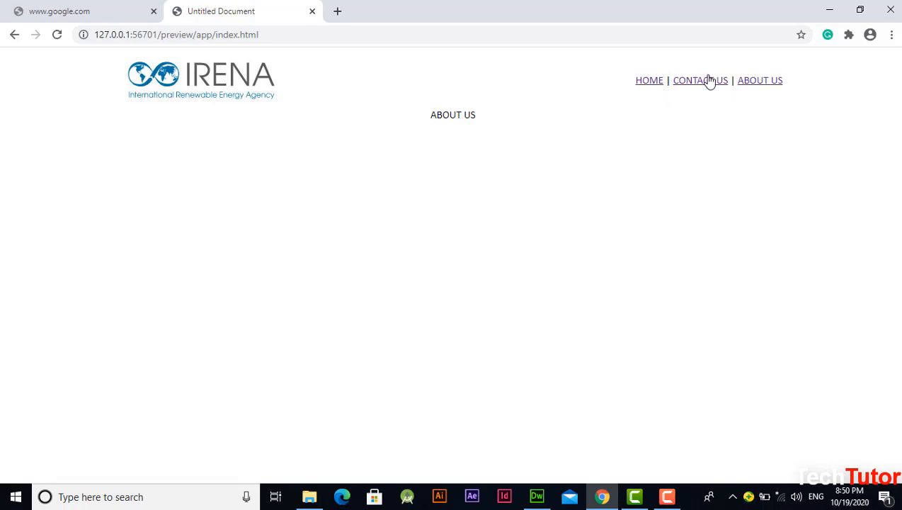
- Switch back to Dreamweaver and attach the existing navigation.css from the CSS Files folder to contact.html as a link
left_click(543, 501)
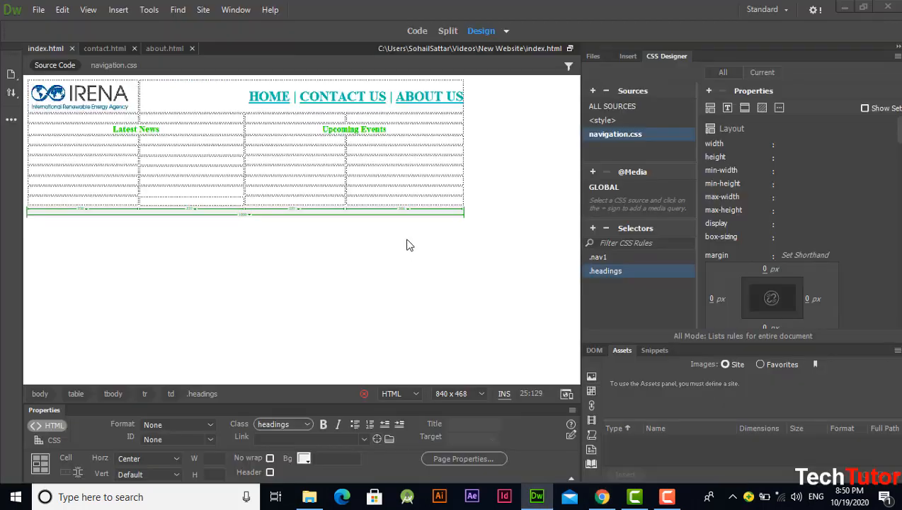
left_click(106, 50)
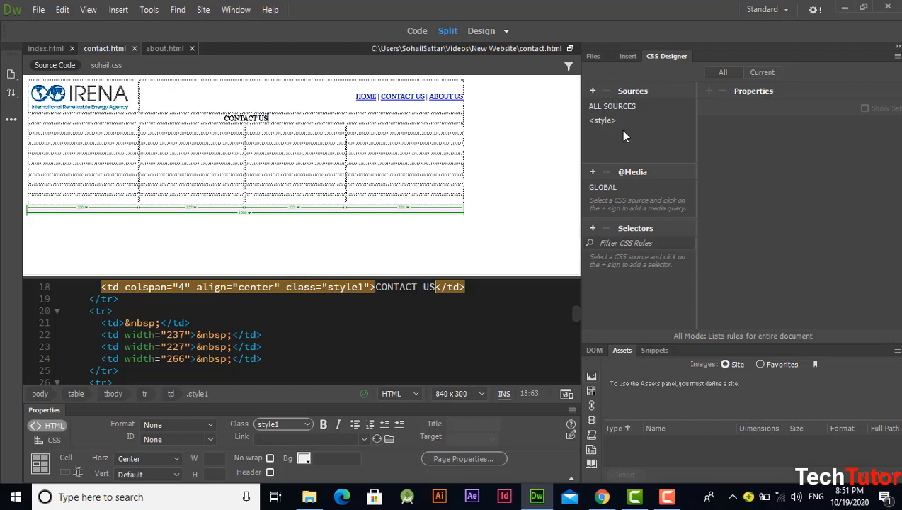
left_click(44, 48)
left_click(106, 49)
left_click(594, 92)
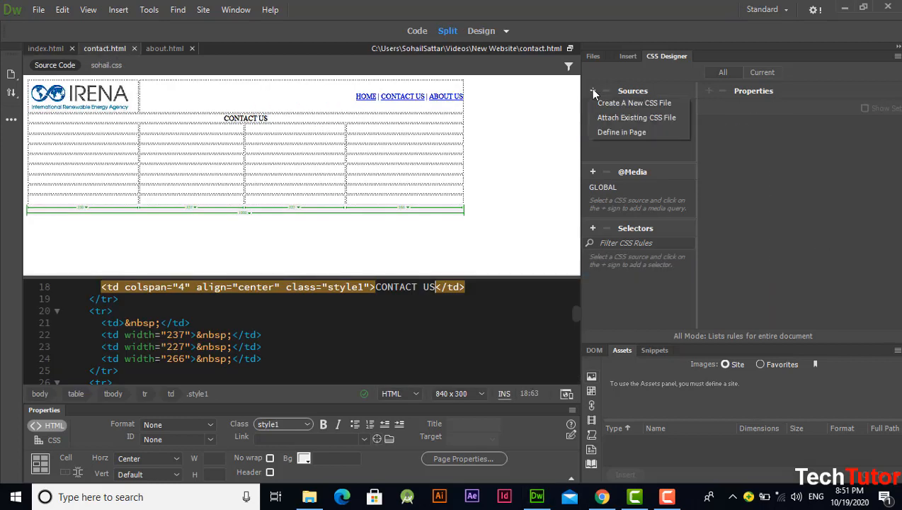
left_click(636, 121)
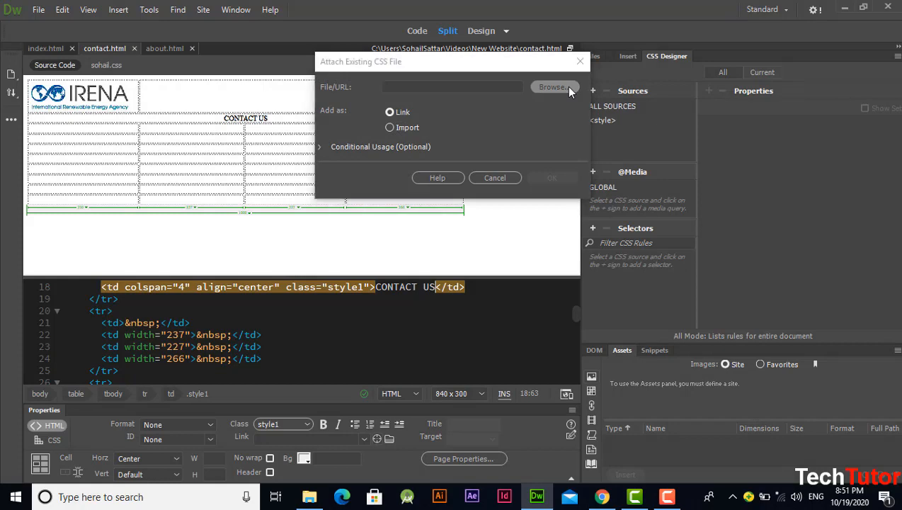
left_click(569, 88)
double_click(544, 215)
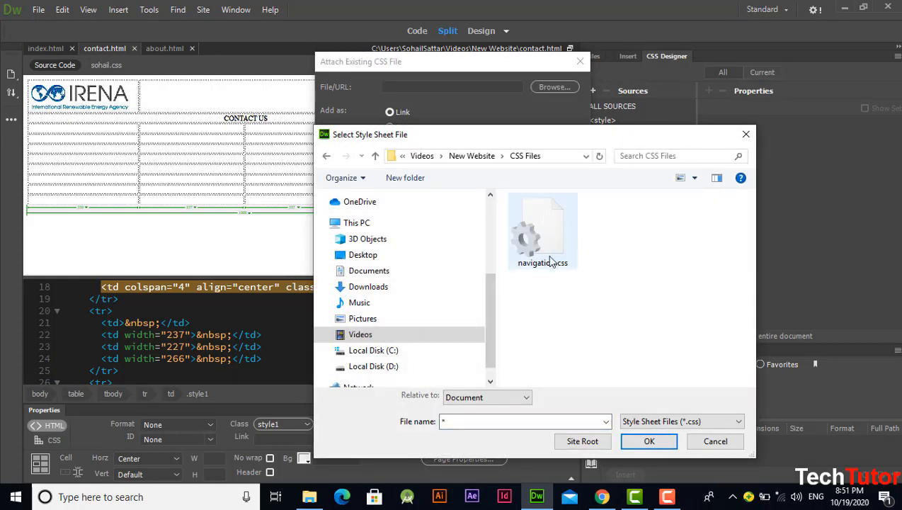
double_click(555, 239)
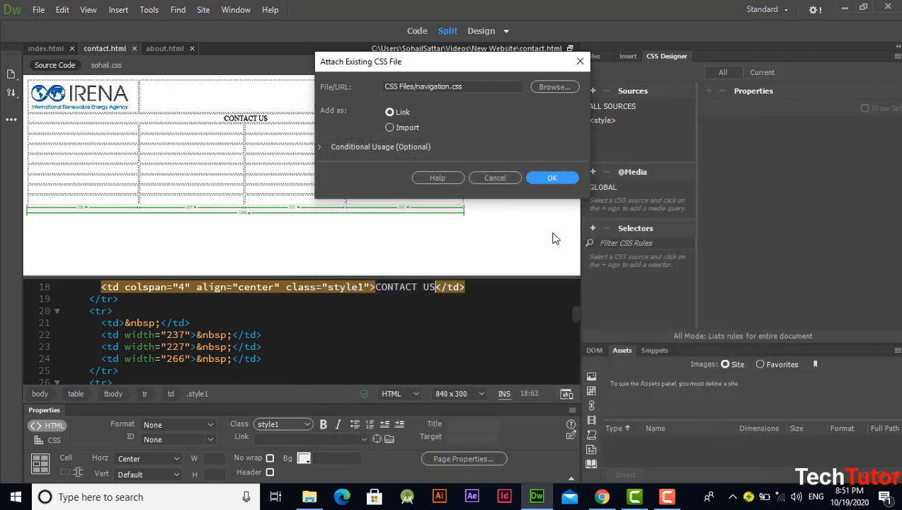
left_click(545, 178)
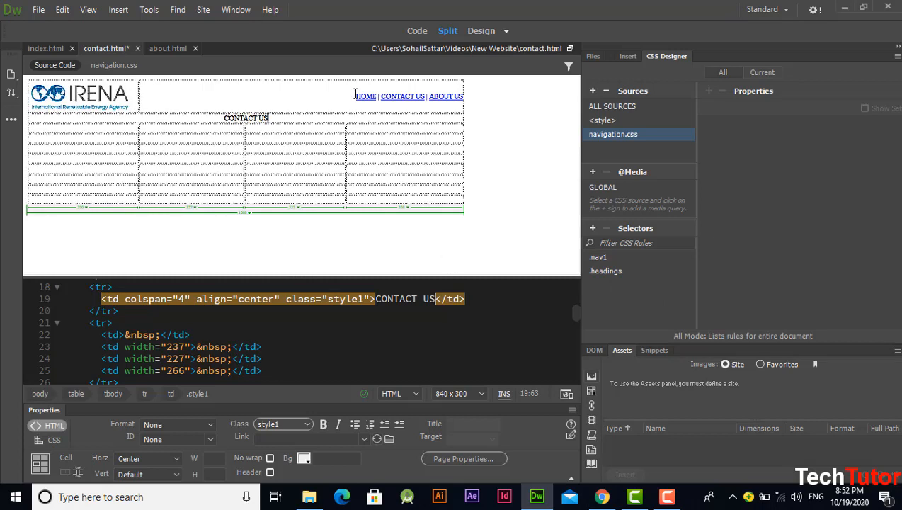
- Apply the nav1 class to the entire HOME | CONTACT US | ABOUT US navigation line in contact.html
left_click_drag(355, 97, 458, 113)
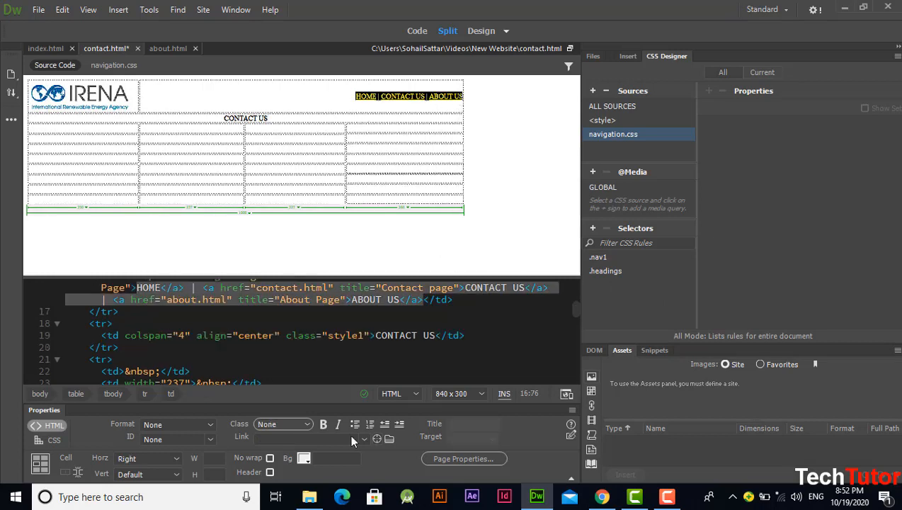
left_click(296, 425)
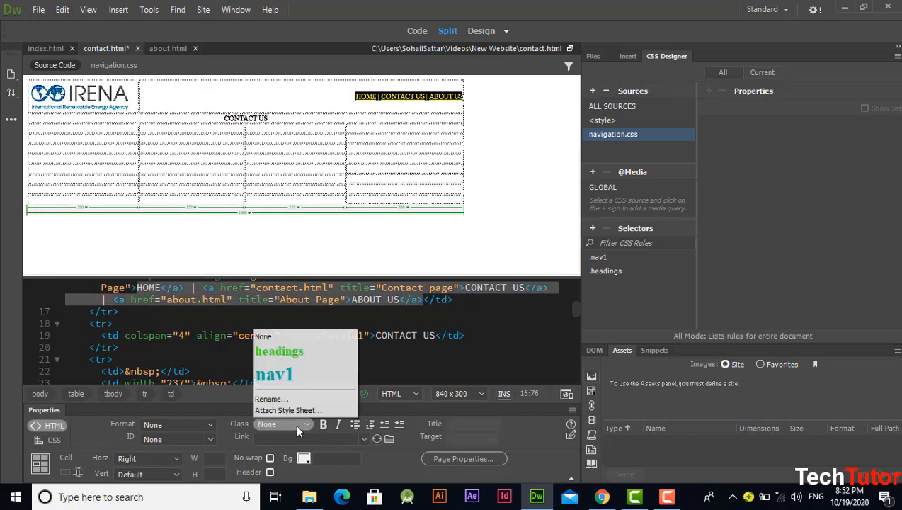
left_click(290, 373)
left_click(237, 97)
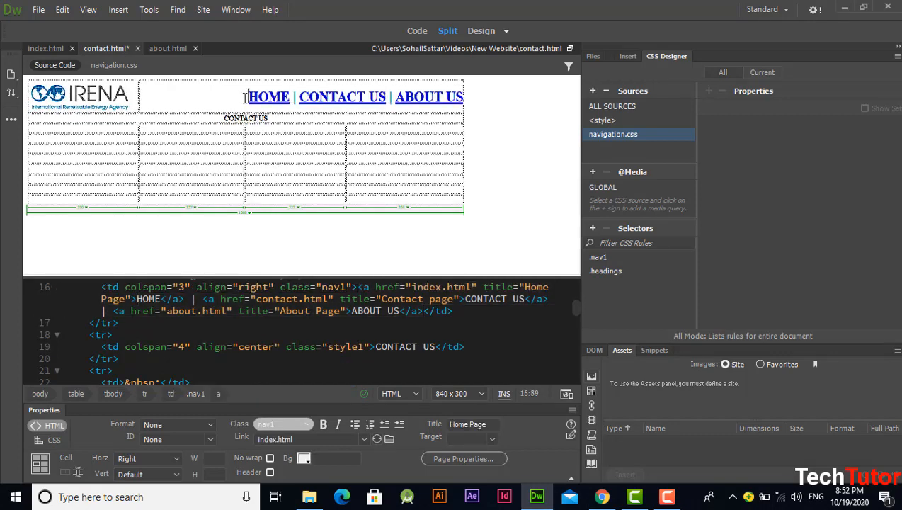
- Apply the nav1 class individually to the HOME, CONTACT US and ABOUT US links in contact.html
left_click_drag(247, 97, 290, 97)
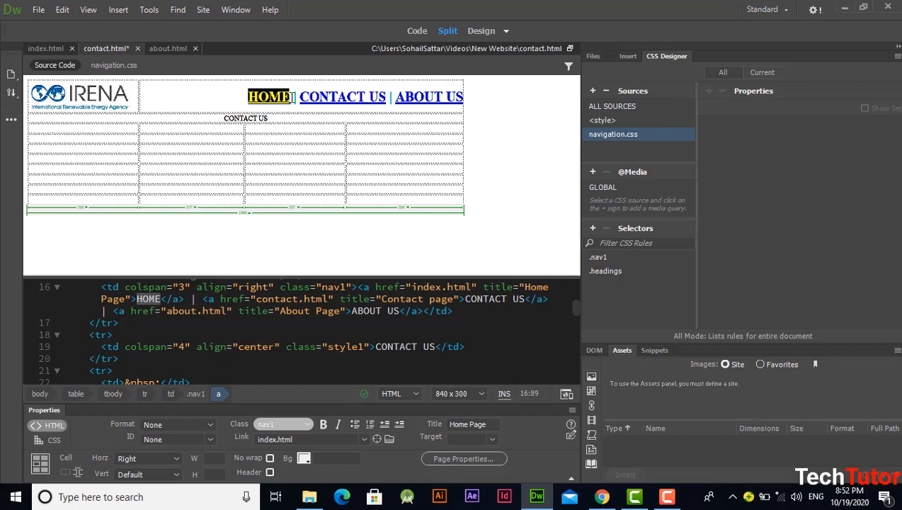
left_click(297, 425)
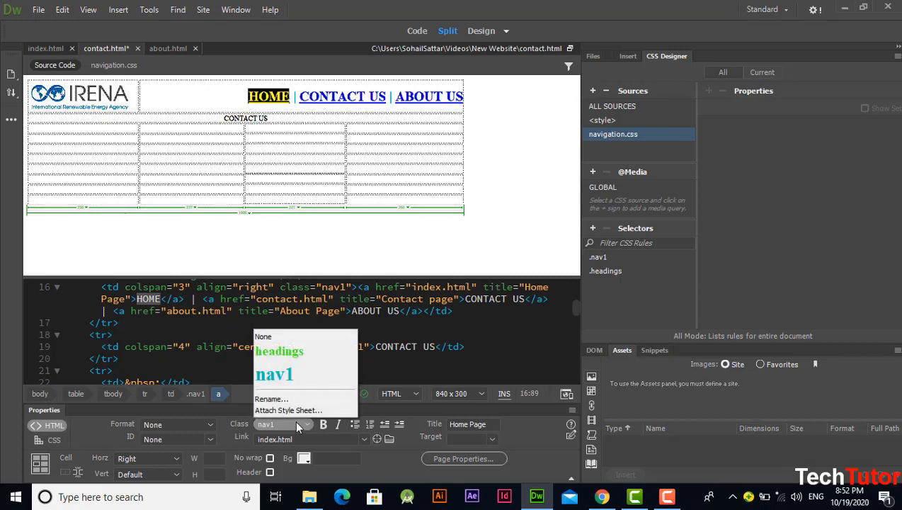
left_click(292, 375)
left_click_drag(299, 97, 390, 97)
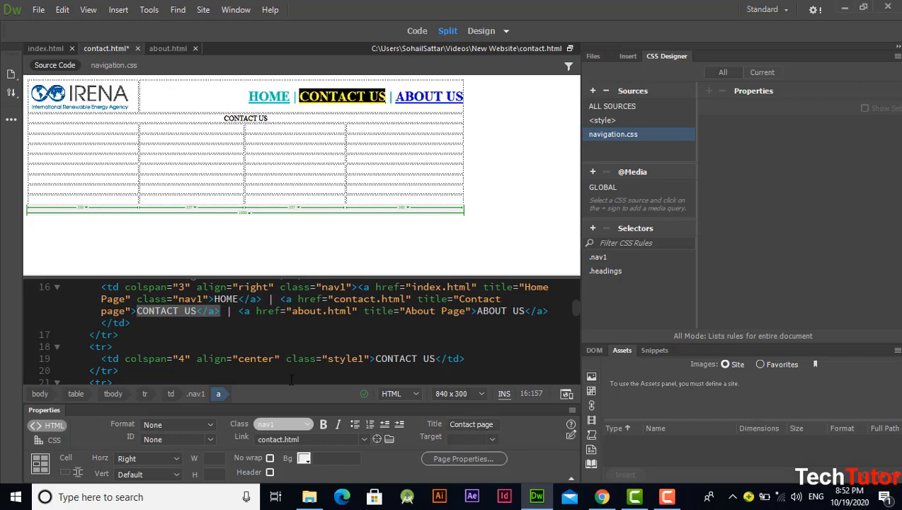
left_click(286, 426)
left_click(276, 374)
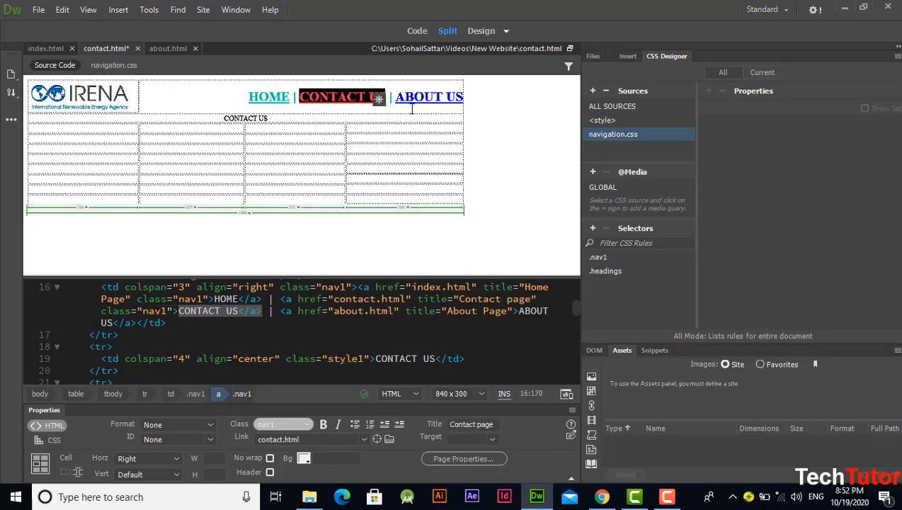
left_click_drag(397, 97, 465, 97)
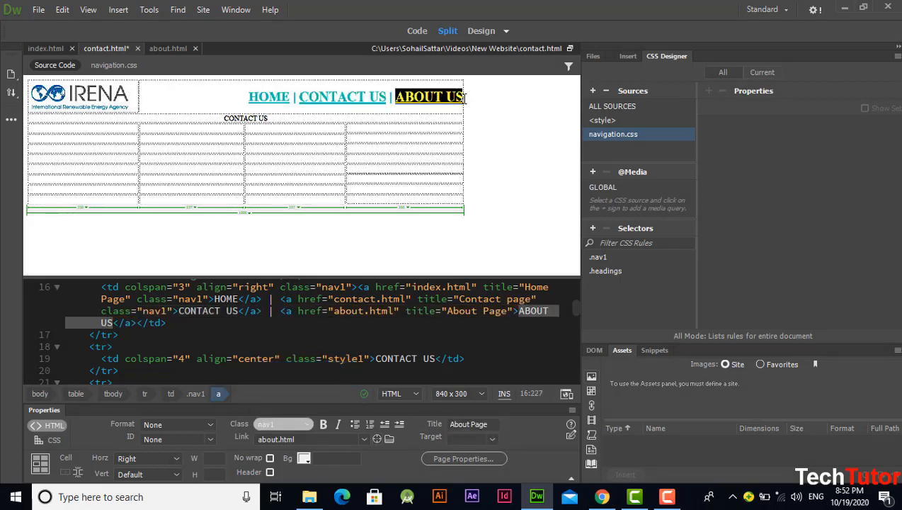
left_click(290, 423)
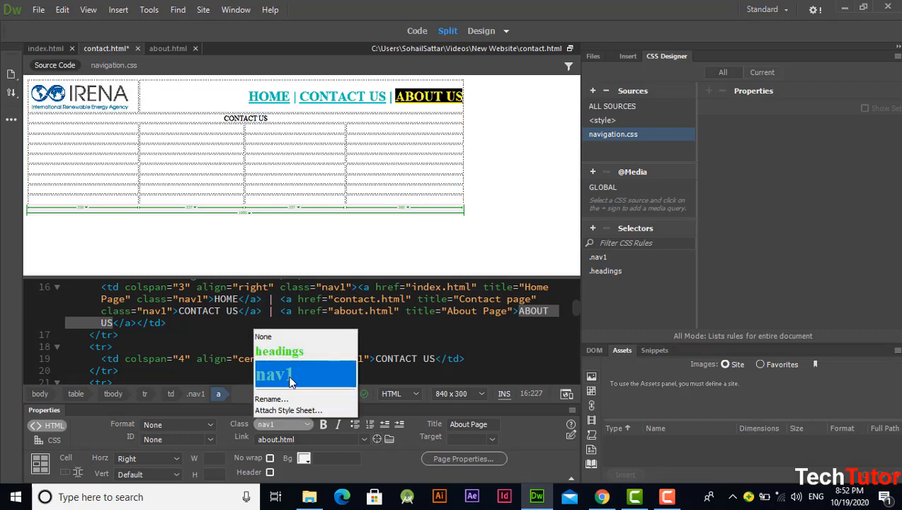
left_click(289, 376)
- Apply the headings class to the CONTACT US title below the navigation and save contact.html
left_click(271, 121)
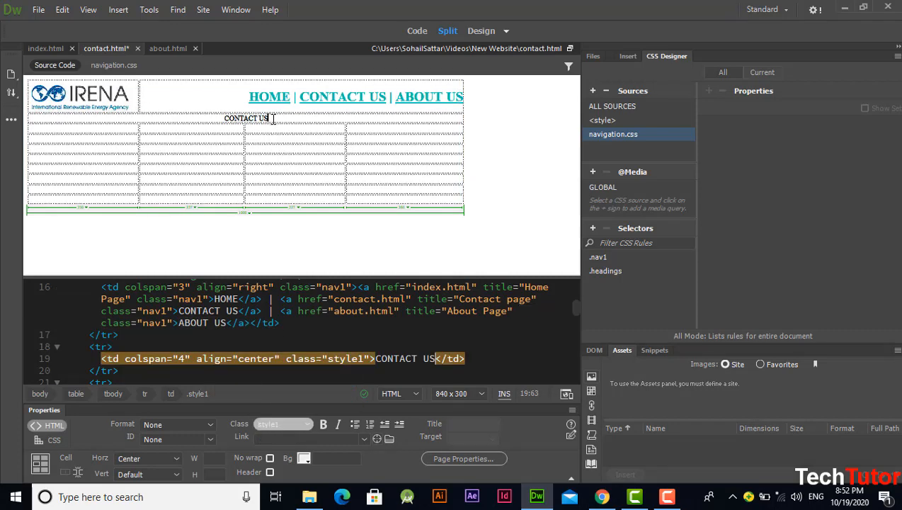
left_click_drag(271, 119, 225, 119)
left_click(281, 423)
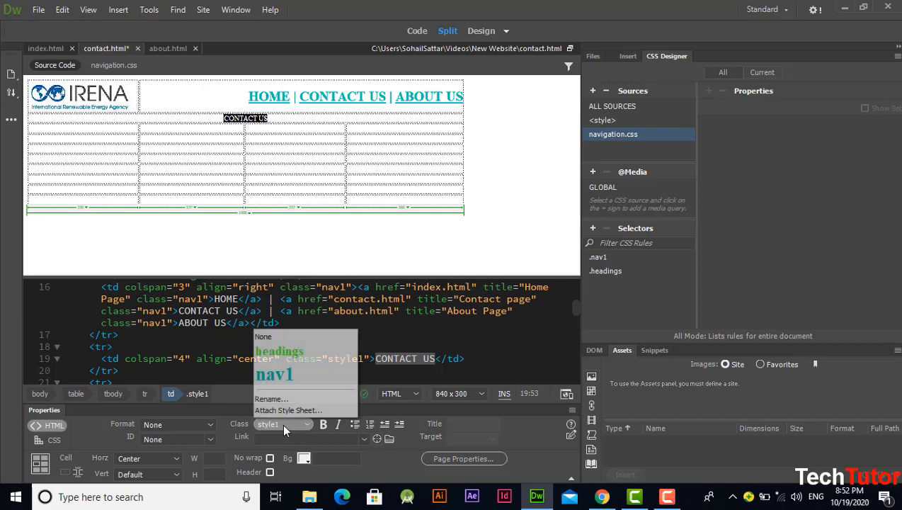
left_click(291, 351)
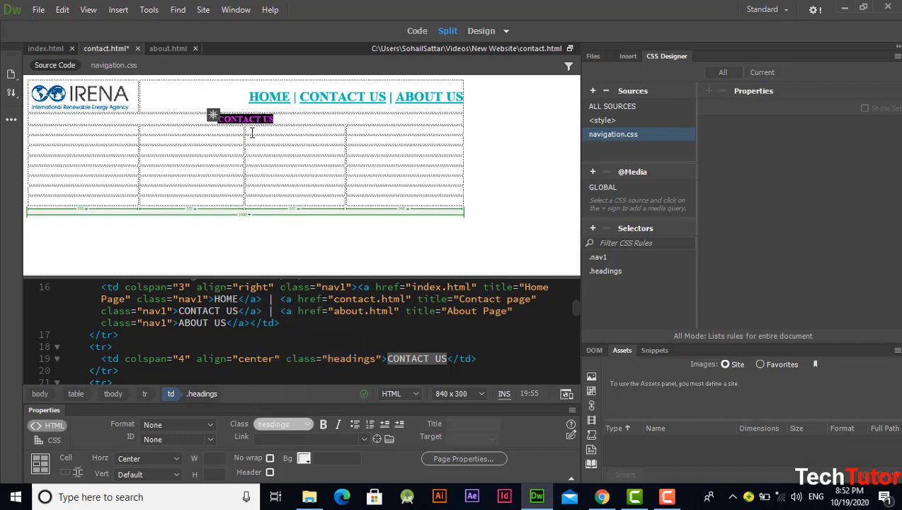
left_click(291, 117)
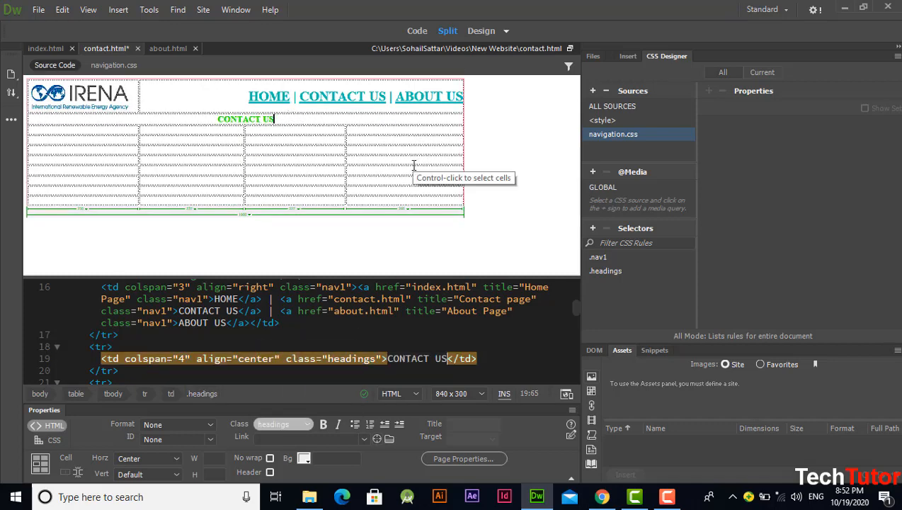
left_click(39, 10)
left_click(93, 135)
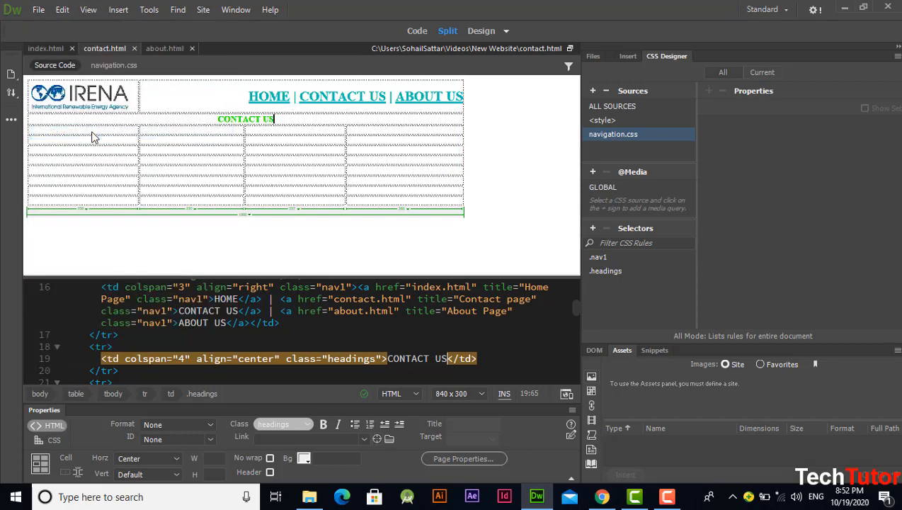
- Attach the existing navigation.css from the CSS Files folder to about.html as a link
left_click(158, 50)
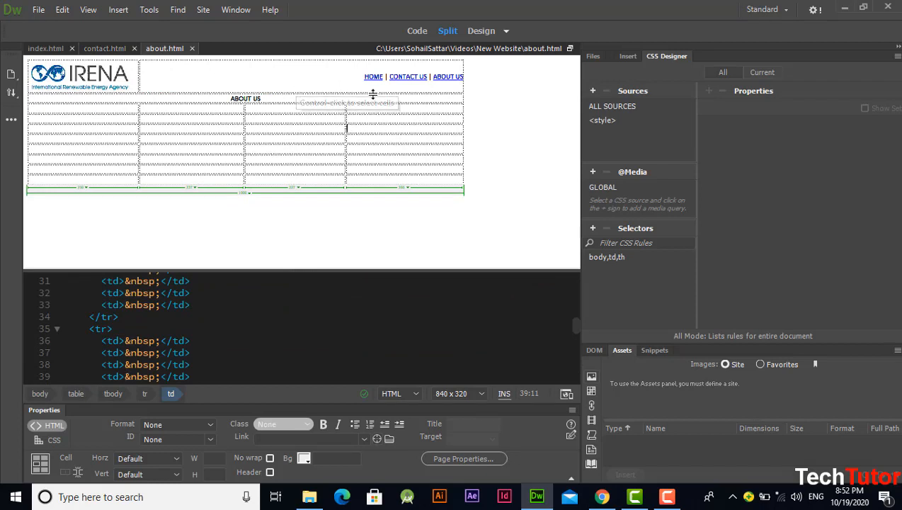
left_click(594, 90)
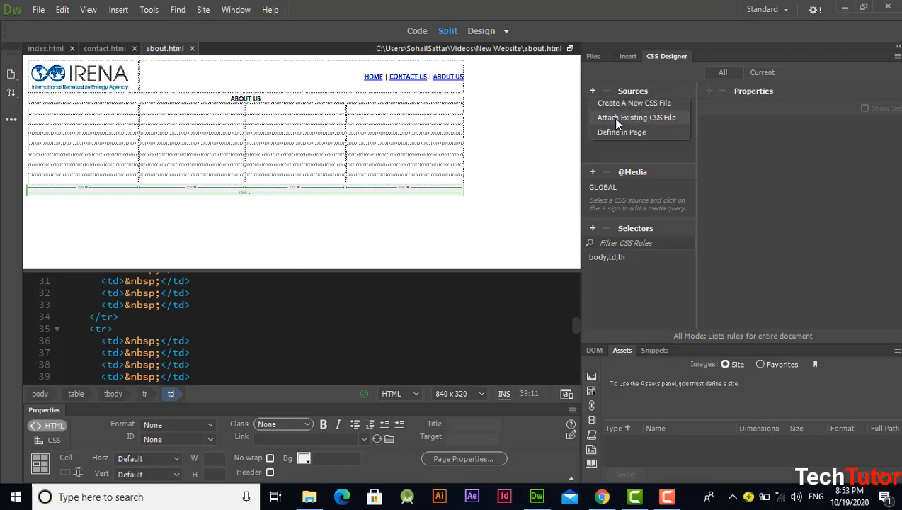
left_click(616, 119)
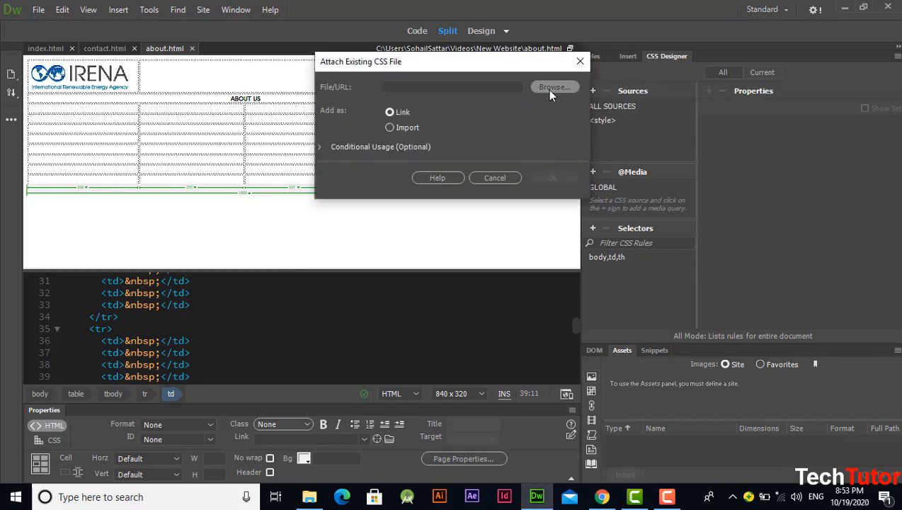
left_click(550, 89)
double_click(540, 217)
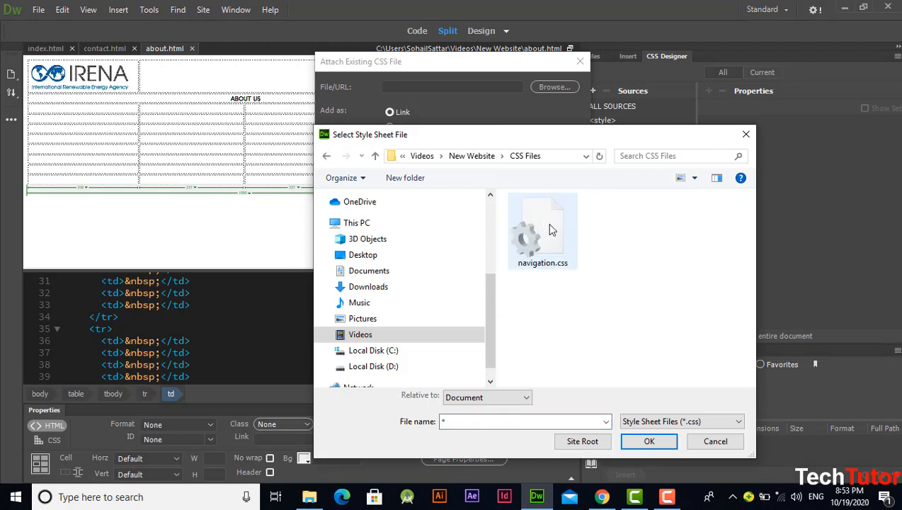
double_click(552, 229)
left_click(551, 179)
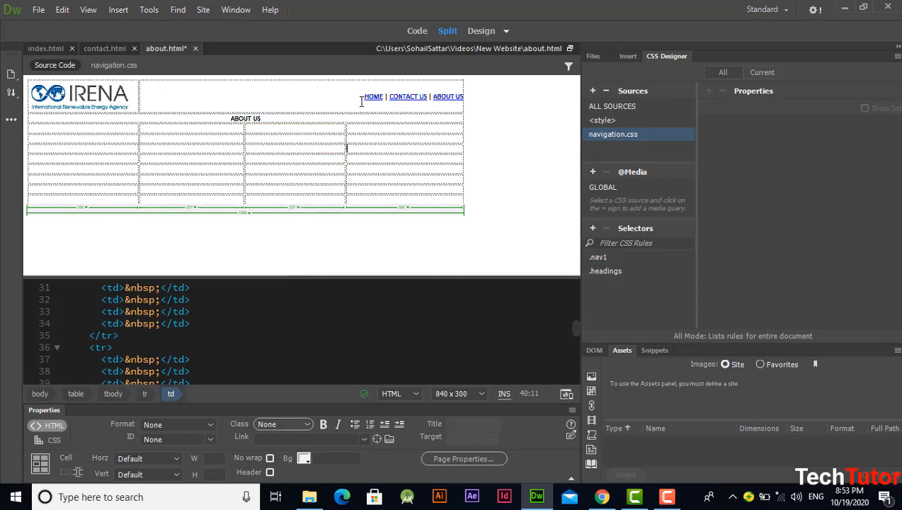
- Apply the nav1 class to the entire HOME | CONTACT US | ABOUT US navigation line in about.html
left_click_drag(362, 98, 487, 100)
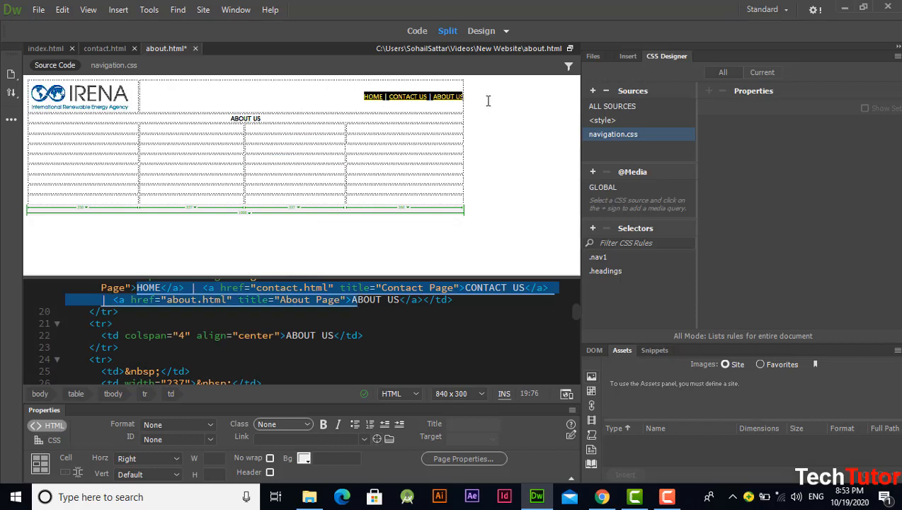
left_click(264, 423)
left_click(287, 374)
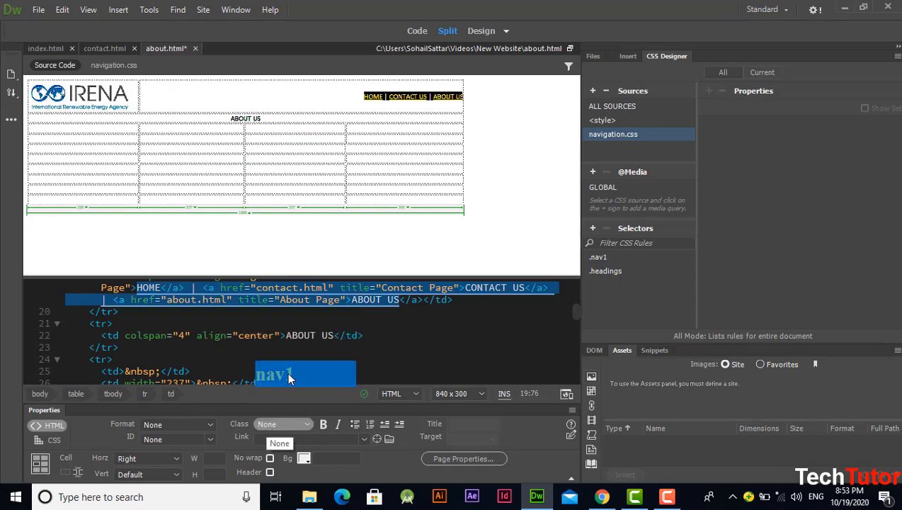
- Apply the nav1 class individually to the HOME, CONTACT US and ABOUT US links in about.html
left_click(292, 97)
double_click(293, 97)
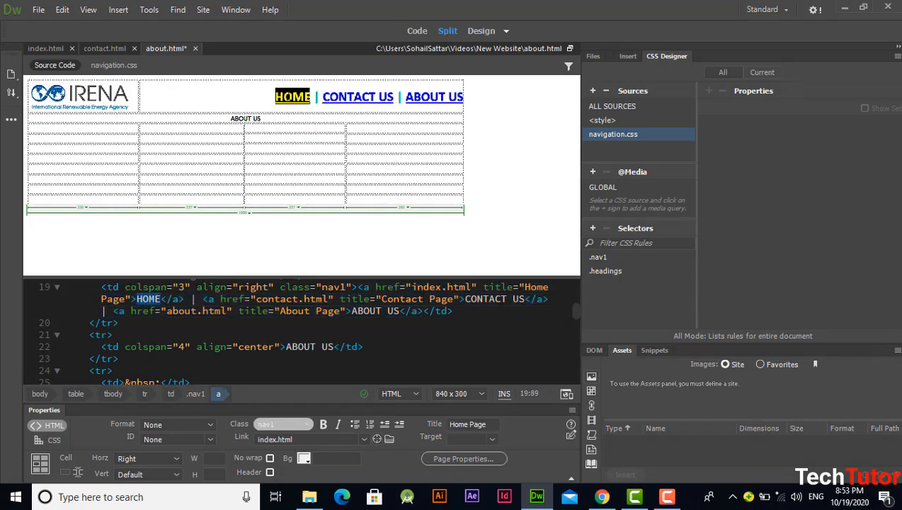
left_click(294, 422)
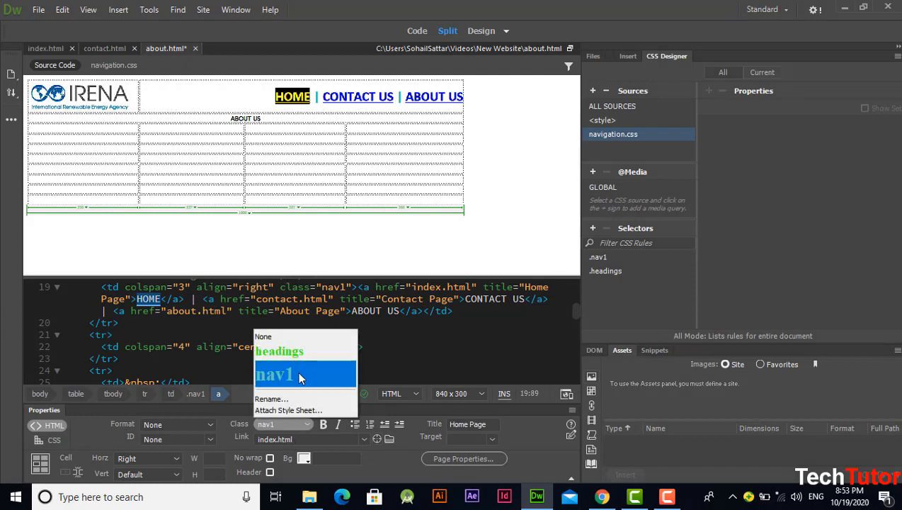
left_click(298, 372)
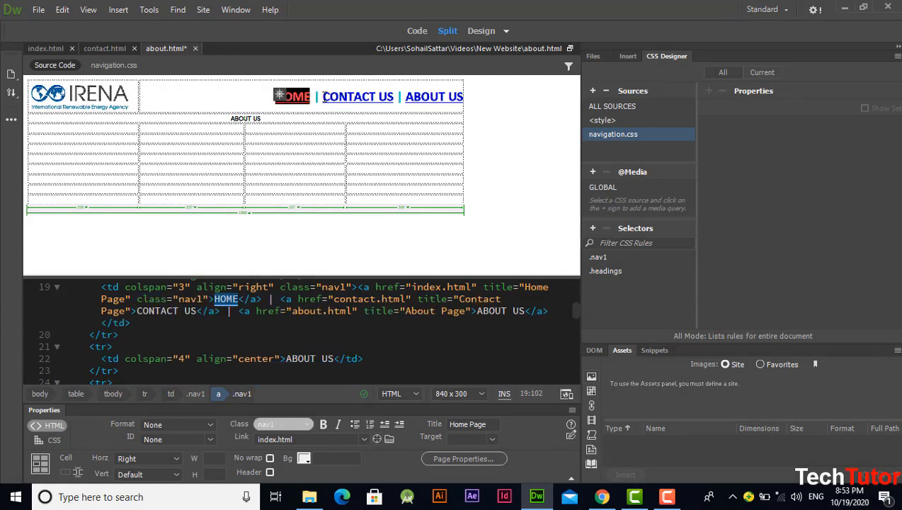
left_click_drag(323, 97, 394, 97)
left_click(292, 423)
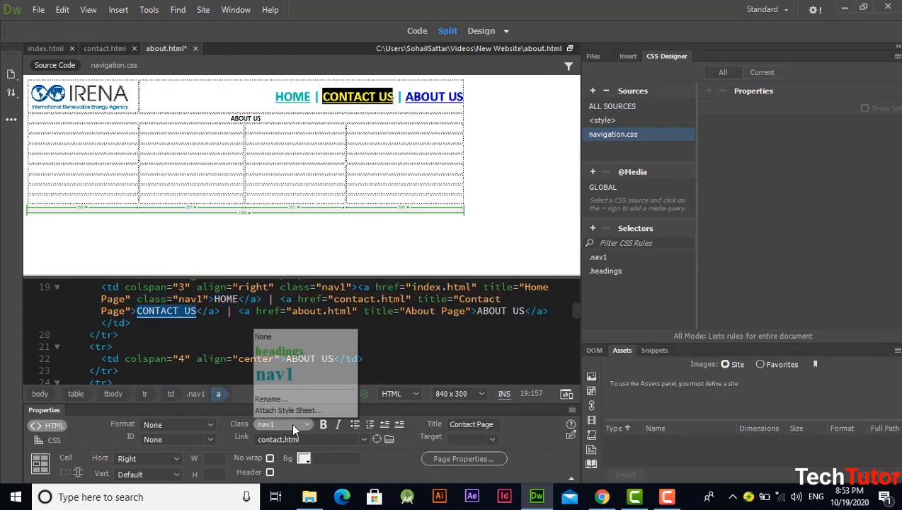
left_click(291, 375)
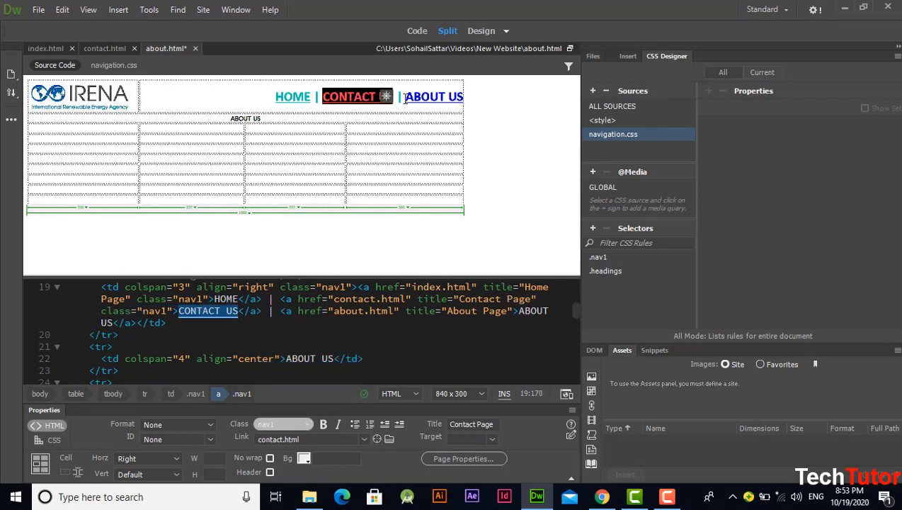
left_click_drag(405, 97, 463, 97)
left_click(283, 423)
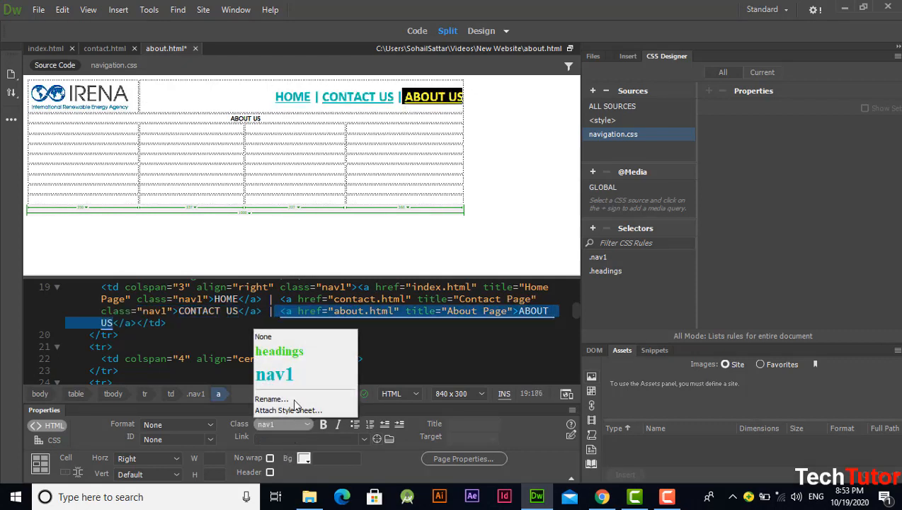
left_click(290, 374)
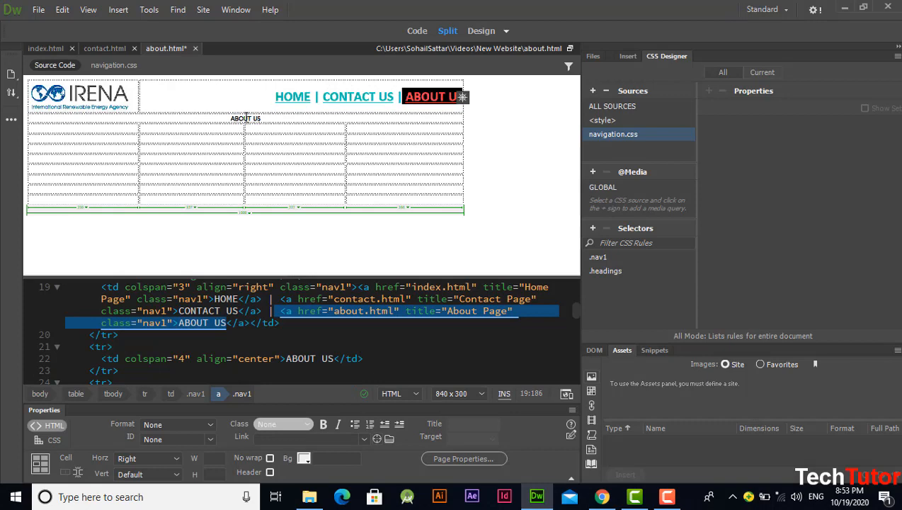
- Apply the headings class to the ABOUT US title below the navigation in about.html and save all open files
left_click_drag(261, 118, 231, 118)
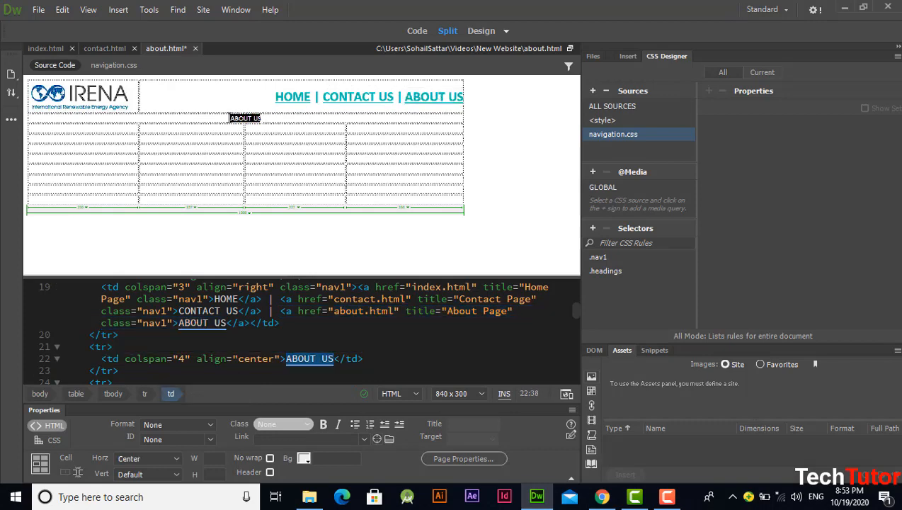
left_click(285, 423)
left_click(294, 352)
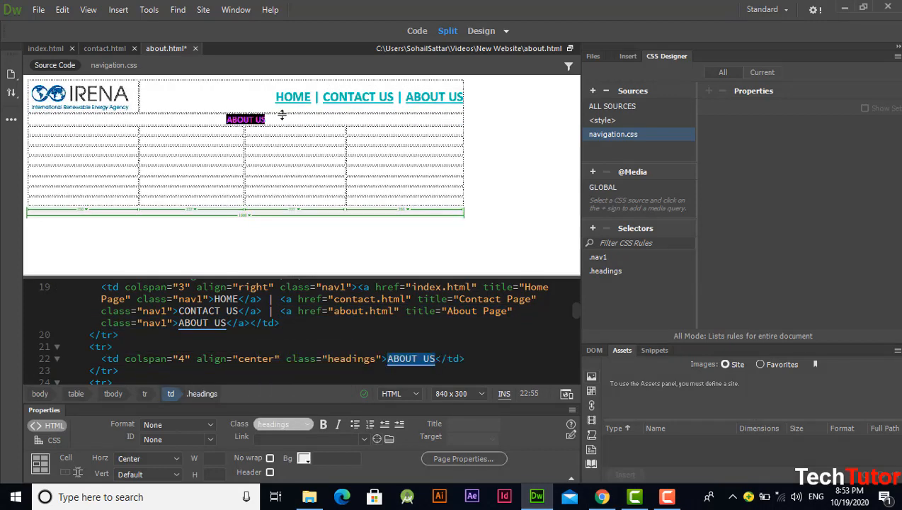
left_click(281, 115)
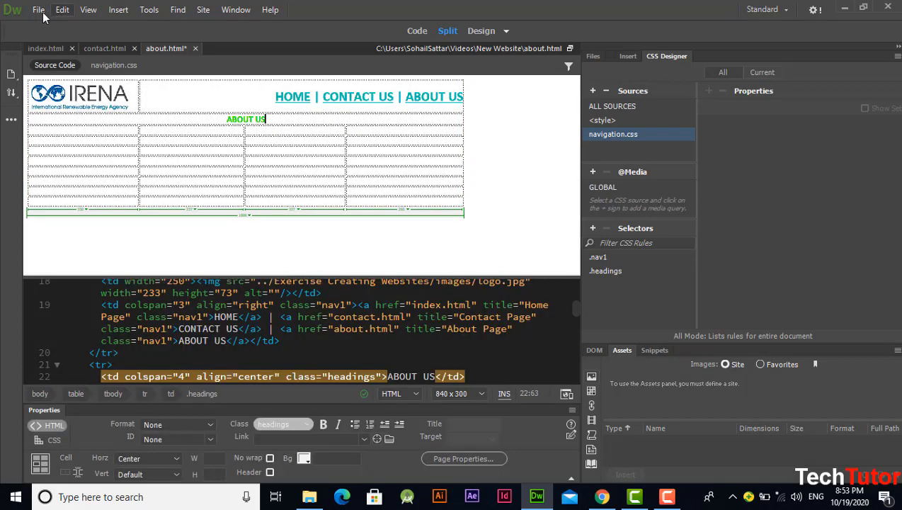
left_click(41, 12)
left_click(92, 127)
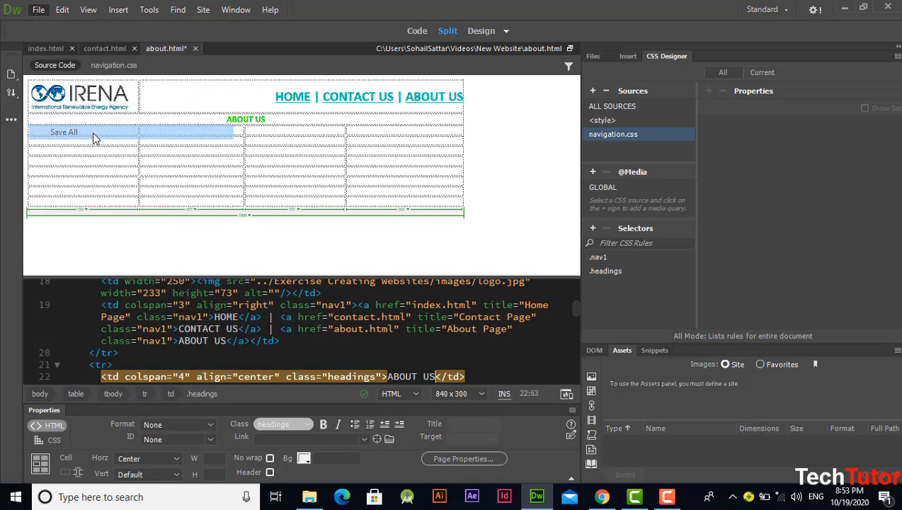
left_click(513, 232)
- Preview about.html in Google Chrome and test its HOME, CONTACT US and ABOUT US navigation links
left_click(566, 394)
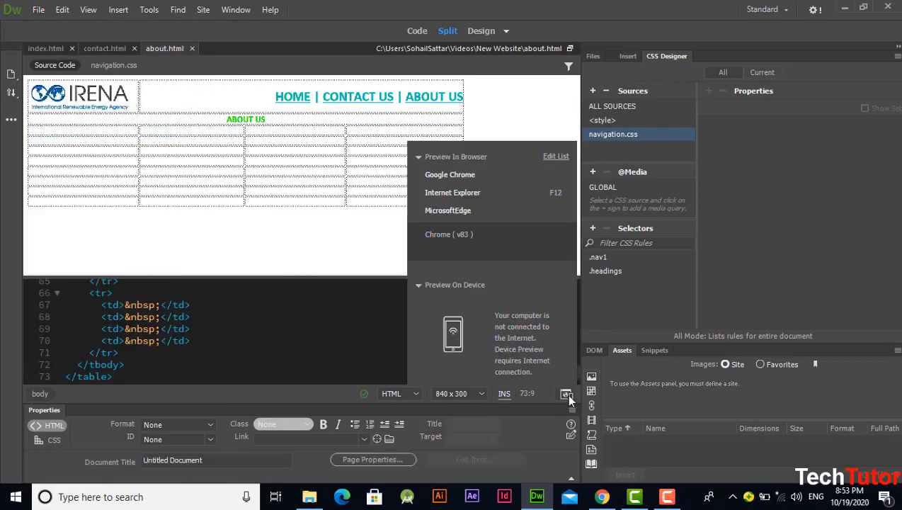
left_click(490, 176)
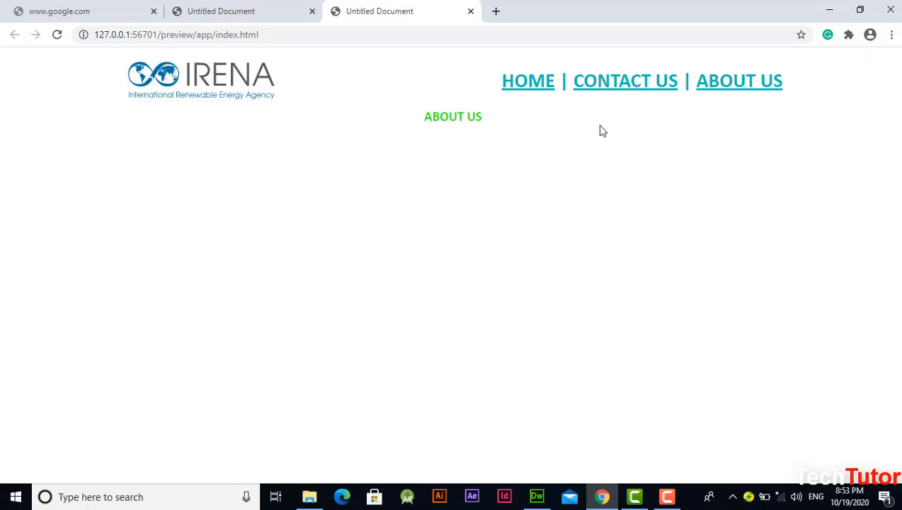
left_click(526, 88)
left_click(578, 86)
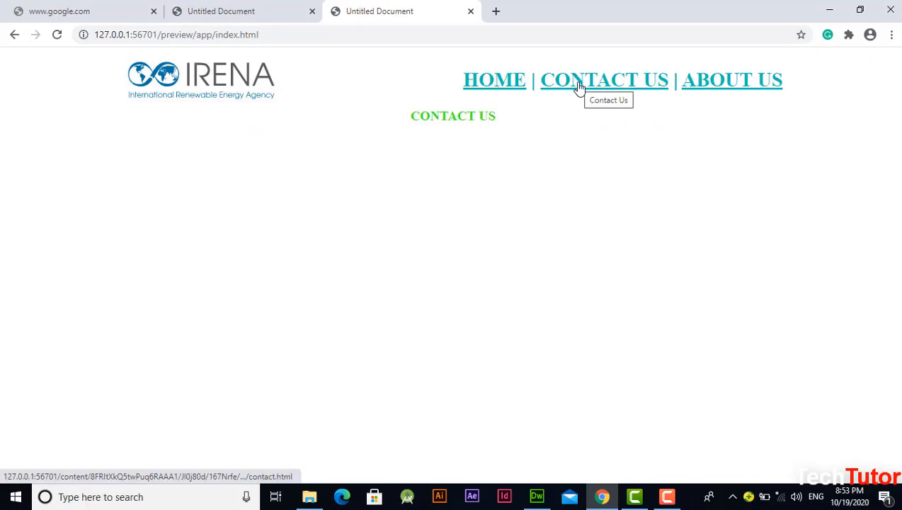
left_click(705, 87)
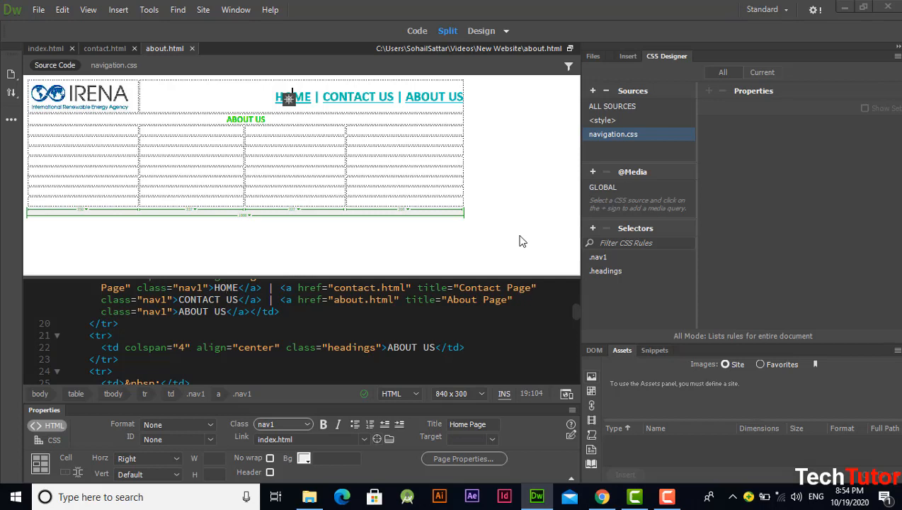
left_click(667, 496)
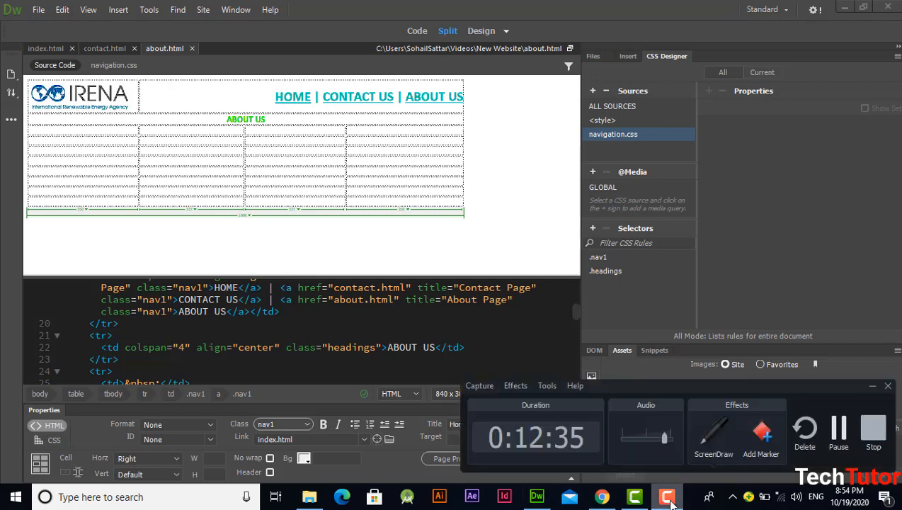